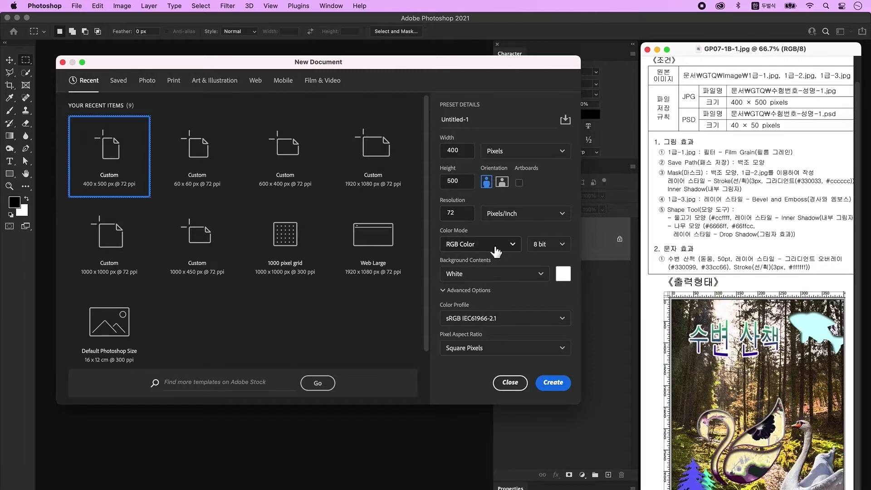
Create a 400 × 500 px, 72 ppi RGB document with a white background and show its rulers
{"action": "left_click", "coordinate": [563, 384]}
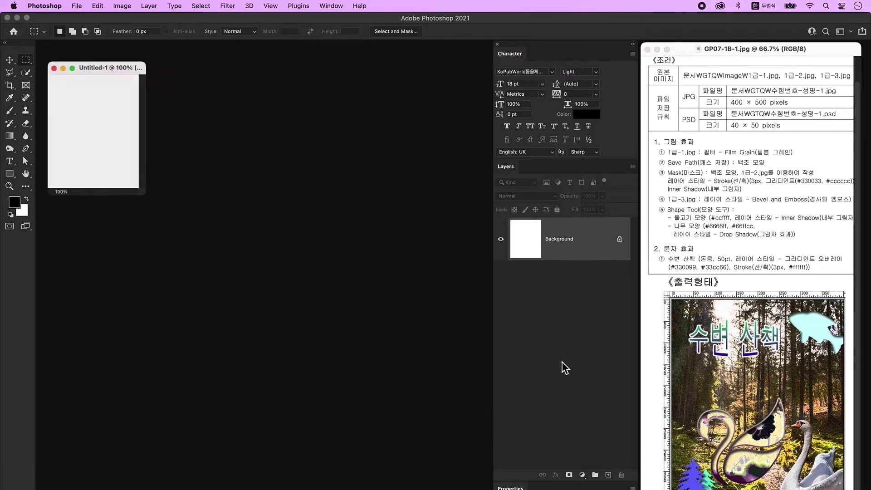
{"action": "key", "text": "super+equal"}
{"action": "key", "text": "super+equal"}
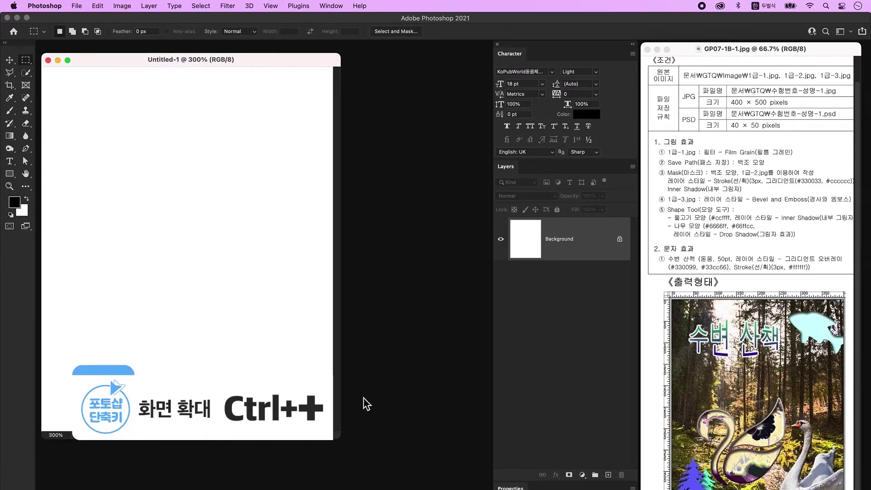
{"action": "left_click_drag", "start_coordinate": [340, 441], "coordinate": [349, 448]}
{"action": "key", "text": "super+r"}
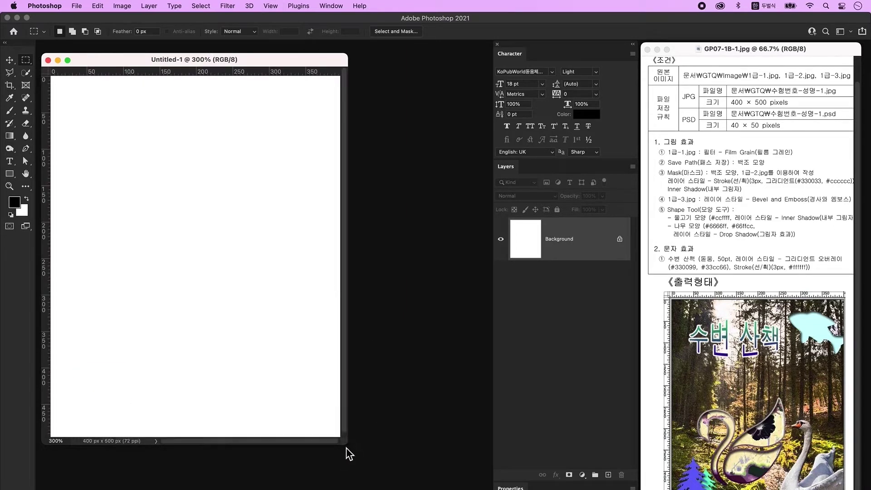
{"action": "left_click_drag", "start_coordinate": [269, 64], "coordinate": [281, 57]}
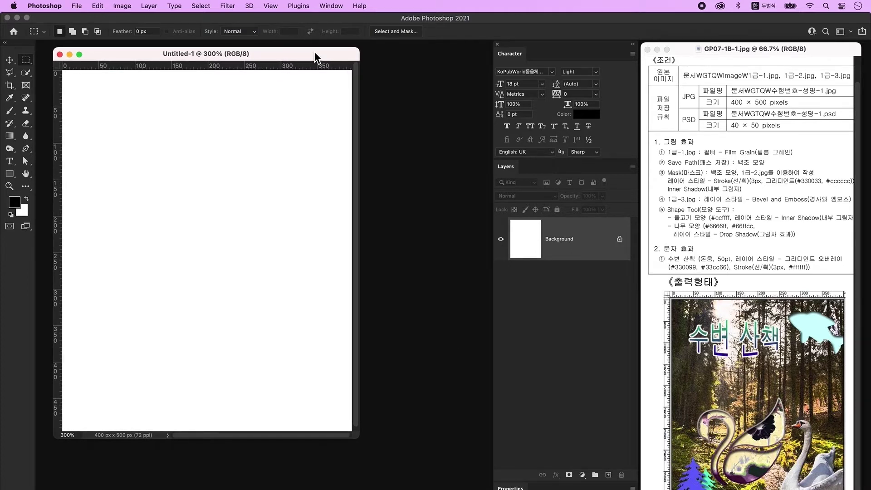
Save the document as a PSD named with the examinee number and name, ending in -1
{"action": "left_click", "coordinate": [75, 6]}
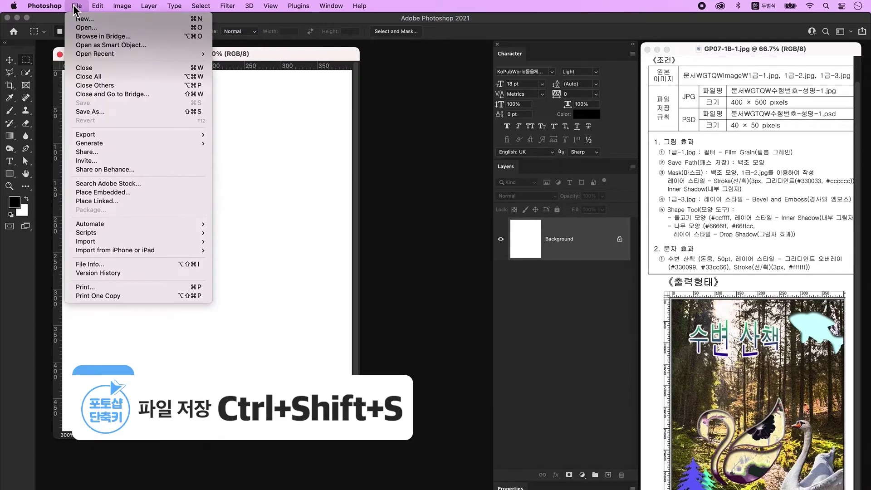
{"action": "left_click", "coordinate": [107, 111]}
{"action": "left_click", "coordinate": [489, 367]}
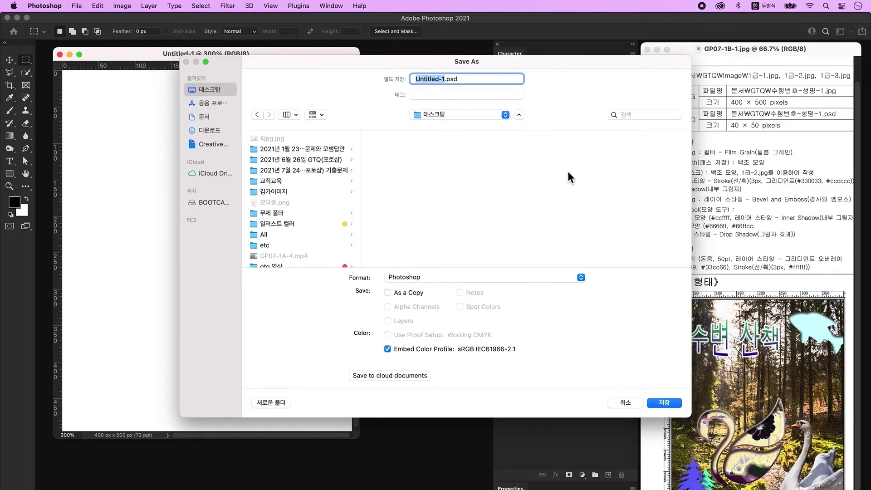
{"action": "type", "text": "12345678-홍길동-1"}
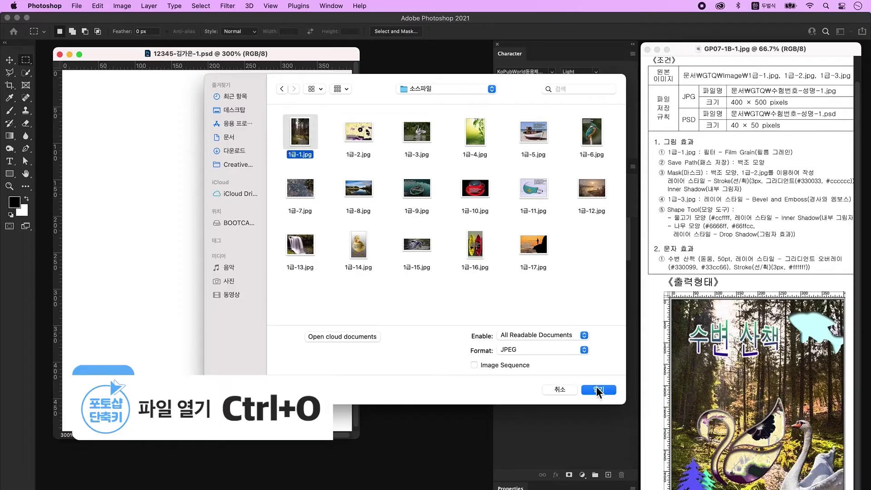
Open 1급-1.jpg, copy the forest photo into the new document, and close the source image
{"action": "left_click", "coordinate": [599, 390]}
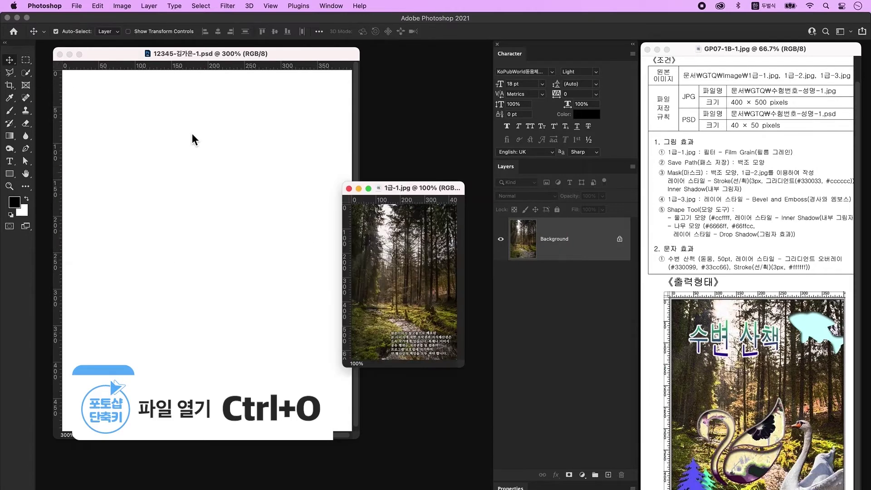
{"action": "left_click_drag", "start_coordinate": [388, 268], "coordinate": [206, 201]}
{"action": "left_click", "coordinate": [390, 235]}
{"action": "key", "text": "ctrl+w"}
Transform and reposition the forest photo so it covers the whole canvas
{"action": "key", "text": "ctrl+t"}
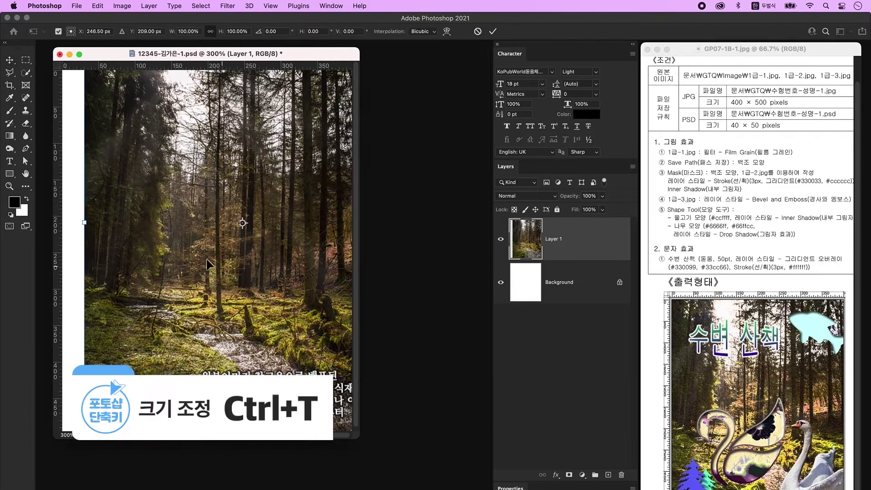
{"action": "left_click_drag", "start_coordinate": [91, 227], "coordinate": [146, 224]}
{"action": "left_click_drag", "start_coordinate": [269, 189], "coordinate": [185, 215]}
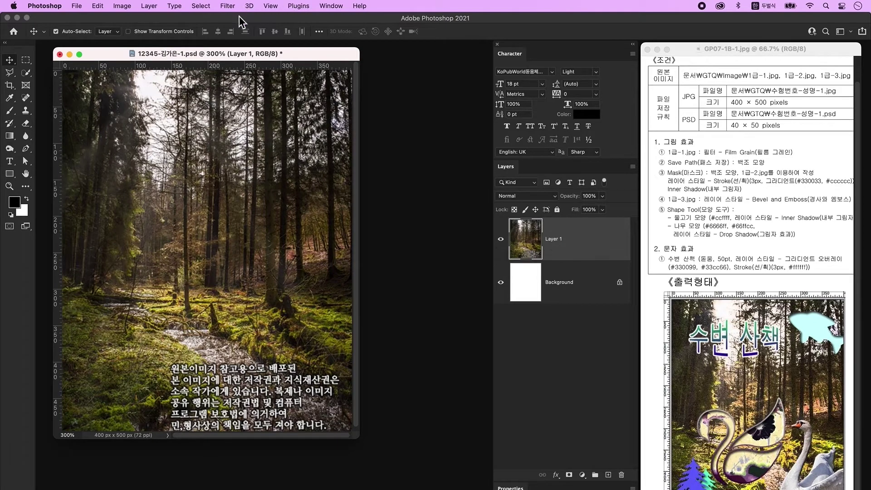
Apply the Film Grain filter from the Filter Gallery to the forest photo layer
{"action": "left_click", "coordinate": [228, 6]}
{"action": "left_click", "coordinate": [241, 60]}
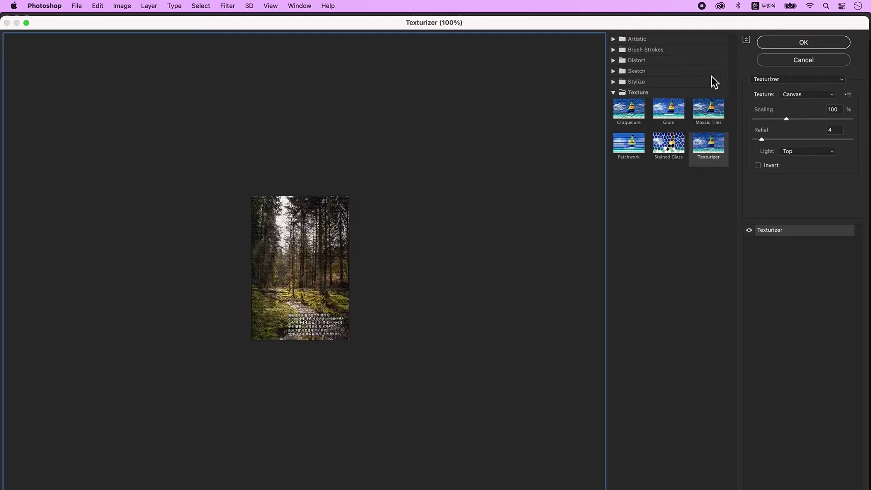
{"action": "left_click", "coordinate": [636, 116]}
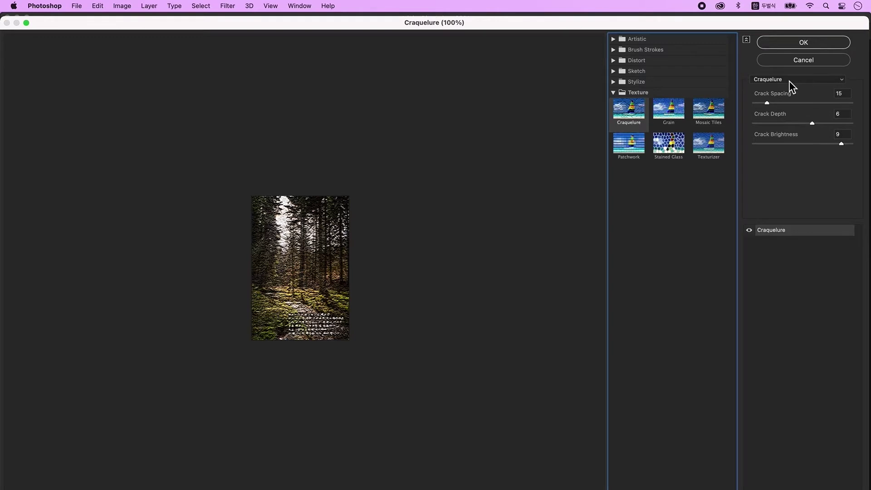
{"action": "left_click", "coordinate": [804, 81]}
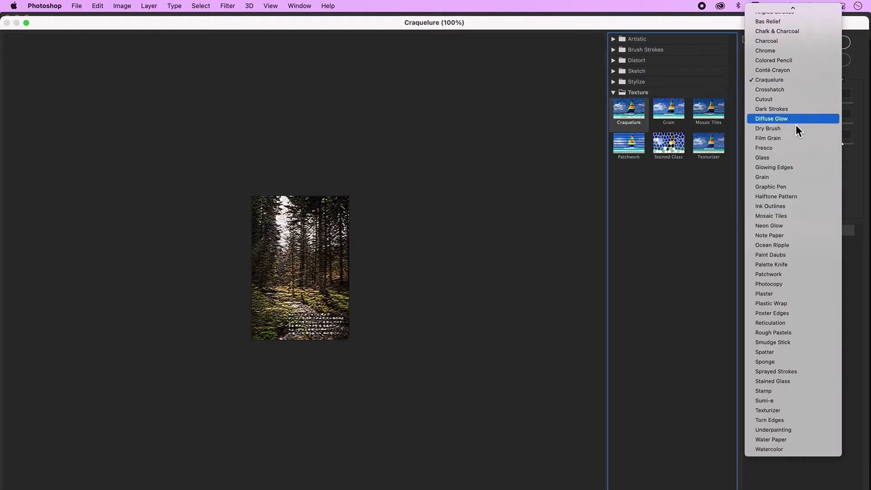
{"action": "left_click", "coordinate": [793, 139]}
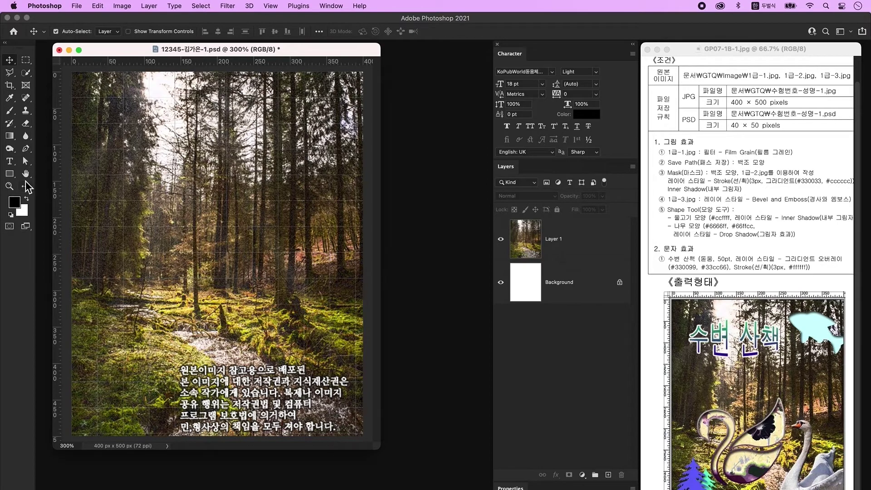
Set the Pen tool to Shape mode with no fill and a red 1 px stroke
{"action": "left_click", "coordinate": [30, 151]}
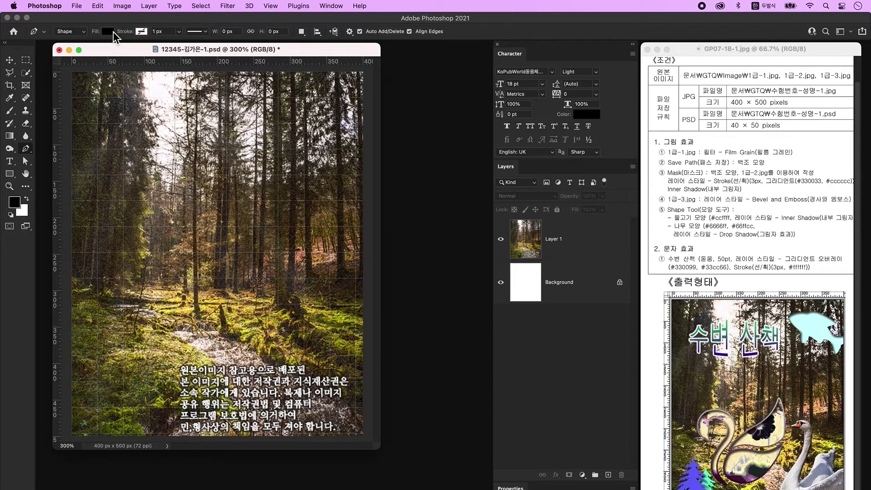
{"action": "left_click", "coordinate": [113, 32]}
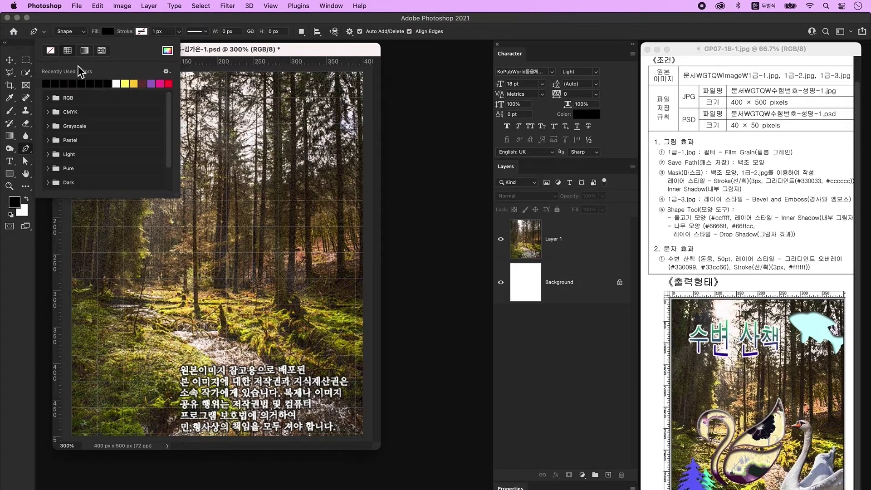
{"action": "left_click", "coordinate": [143, 32]}
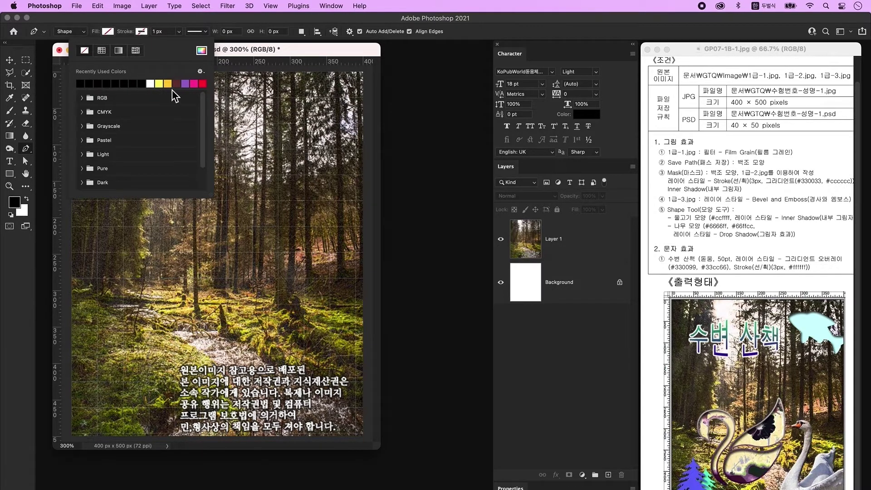
{"action": "left_click", "coordinate": [203, 83]}
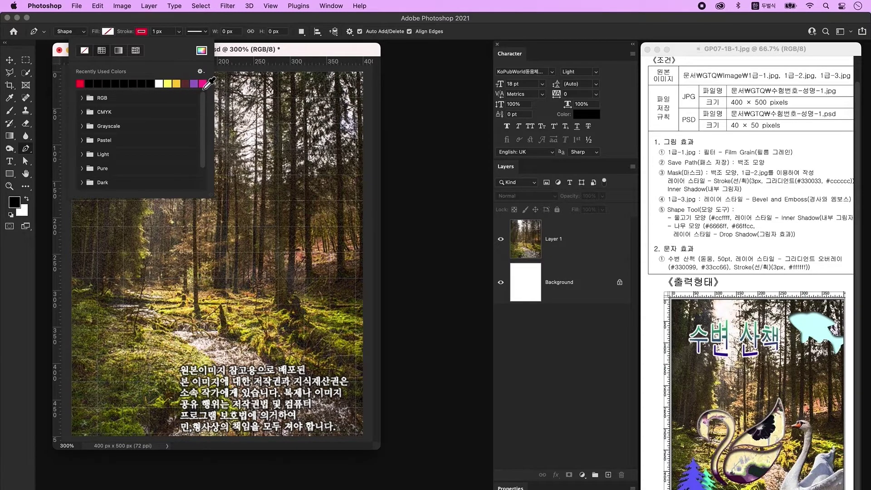
{"action": "left_click", "coordinate": [143, 258]}
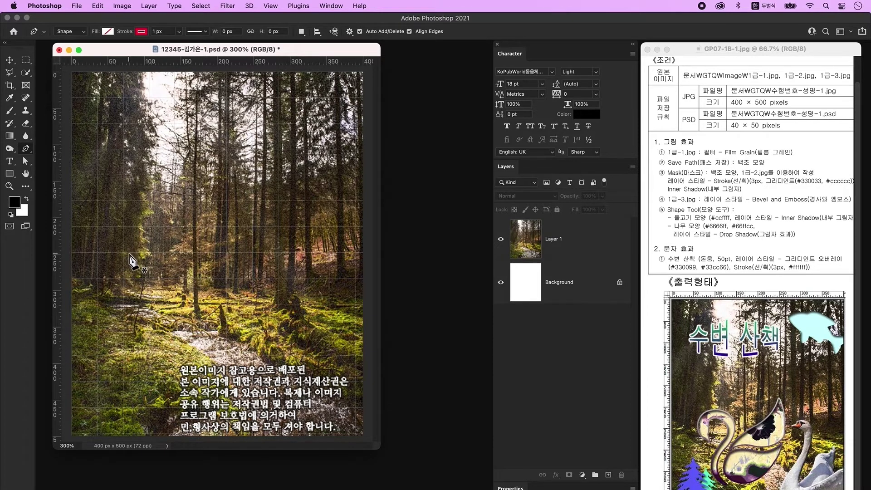
Draw a closed curved swan head and neck shape about 98 × 220 px over the forest photo
{"action": "left_click", "coordinate": [129, 253]}
{"action": "left_click", "coordinate": [117, 240]}
{"action": "left_click_drag", "start_coordinate": [132, 200], "coordinate": [152, 200]}
{"action": "left_click_drag", "start_coordinate": [182, 242], "coordinate": [139, 317]}
{"action": "left_click_drag", "start_coordinate": [180, 360], "coordinate": [210, 373]}
{"action": "left_click", "coordinate": [180, 359], "text": "alt"}
{"action": "left_click_drag", "start_coordinate": [149, 291], "coordinate": [176, 227]}
{"action": "left_click", "coordinate": [129, 227]}
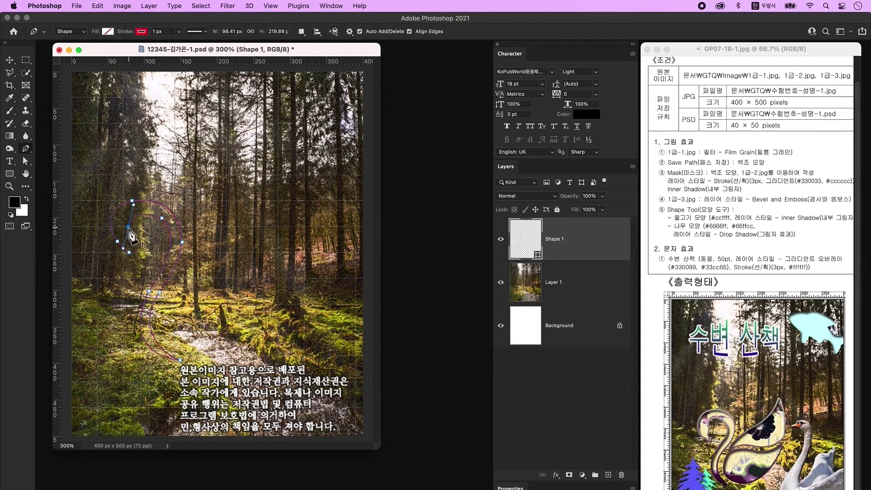
{"action": "left_click", "coordinate": [130, 251]}
Refine the curve of the swan's neck by adjusting its anchor points and direction handles with Direct Selection
{"action": "left_click", "coordinate": [26, 161]}
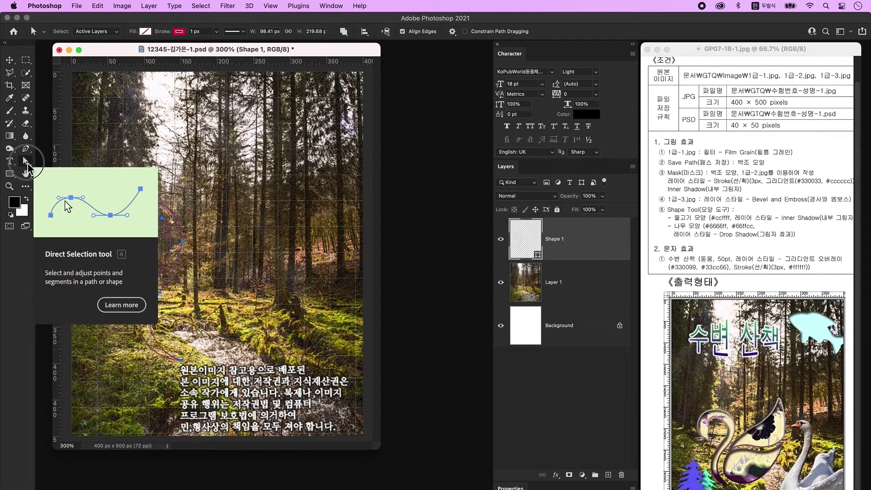
{"action": "left_click", "coordinate": [187, 230]}
{"action": "left_click", "coordinate": [179, 225]}
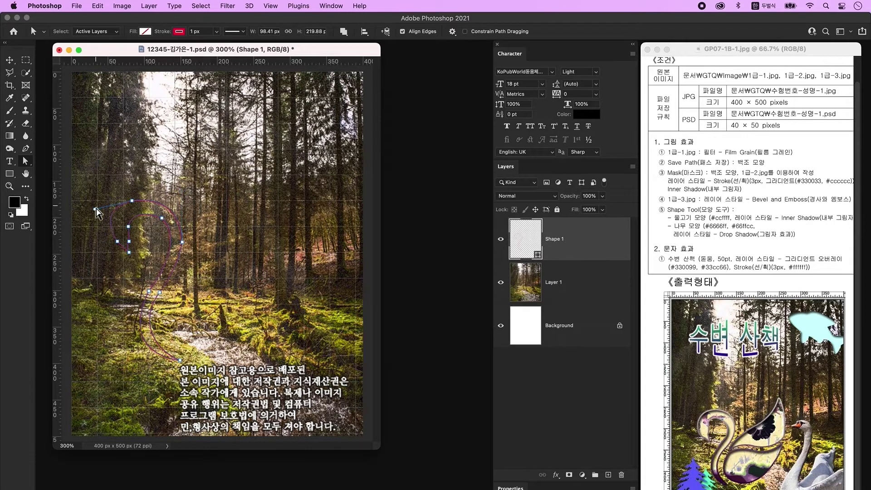
{"action": "left_click_drag", "start_coordinate": [98, 210], "coordinate": [110, 212]}
{"action": "key", "text": "Return"}
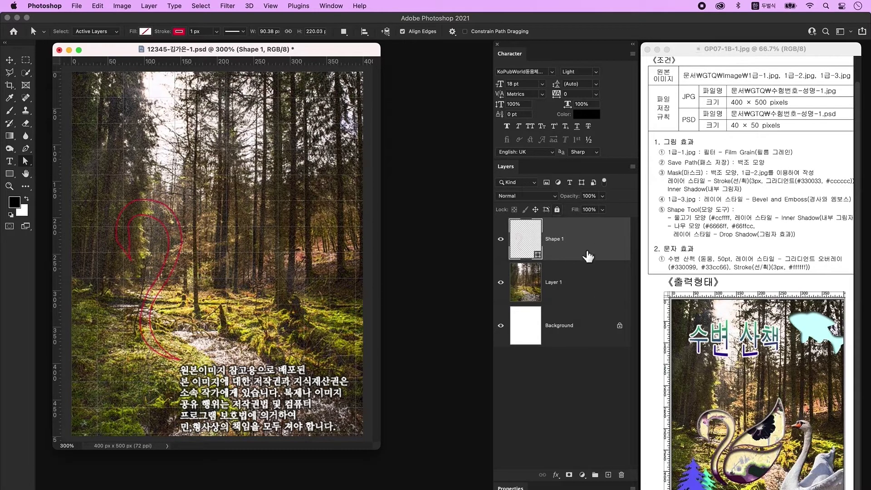
Add a layer and draw a closed teardrop swan wing shape about 144 × 228 px beside the neck
{"action": "left_click", "coordinate": [610, 475]}
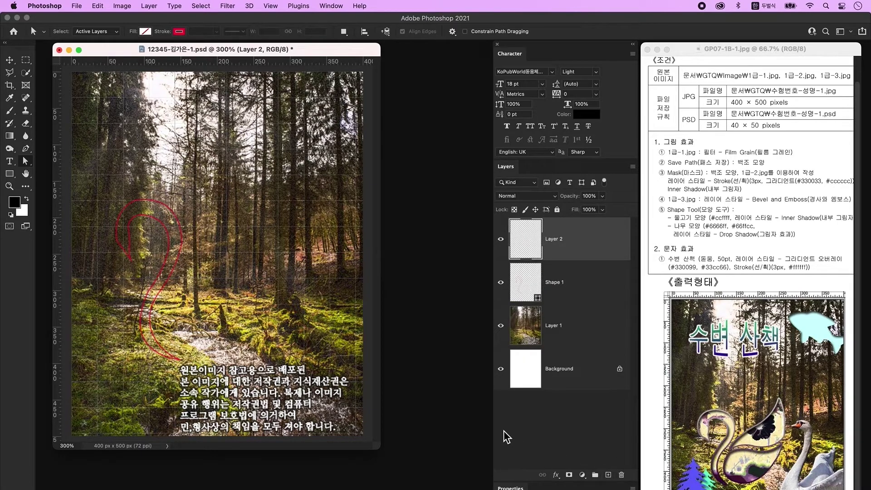
{"action": "left_click", "coordinate": [27, 148]}
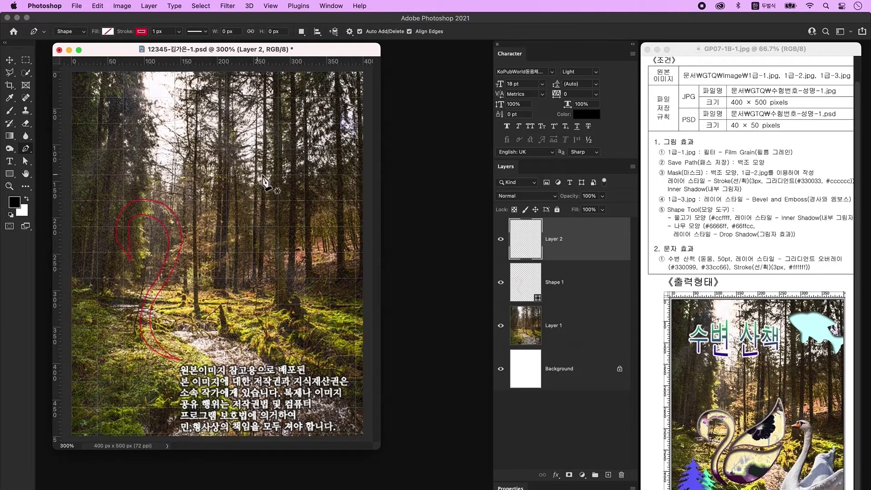
{"action": "left_click", "coordinate": [274, 192]}
{"action": "left_click_drag", "start_coordinate": [222, 243], "coordinate": [213, 400]}
{"action": "left_click", "coordinate": [272, 322]}
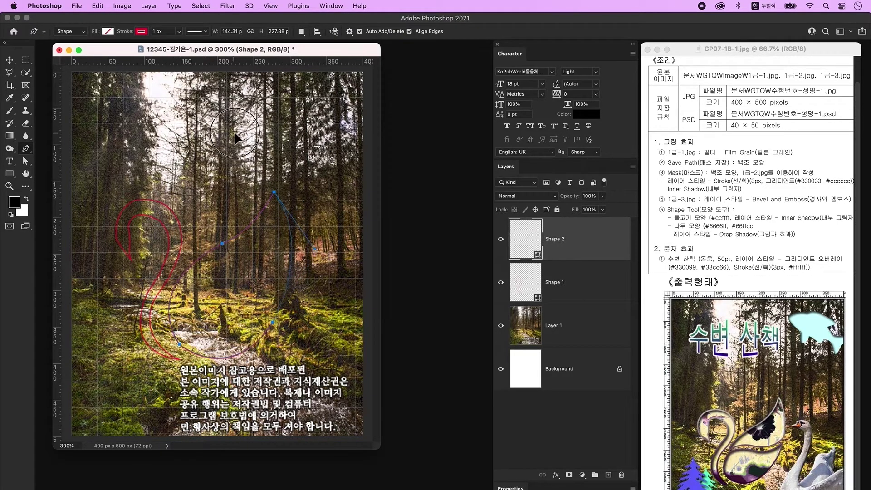
{"action": "left_click_drag", "start_coordinate": [274, 191], "coordinate": [294, 259]}
Fill the swan's neck with yellow and the wing with purple, removing the stroke from both shapes
{"action": "left_click", "coordinate": [603, 294]}
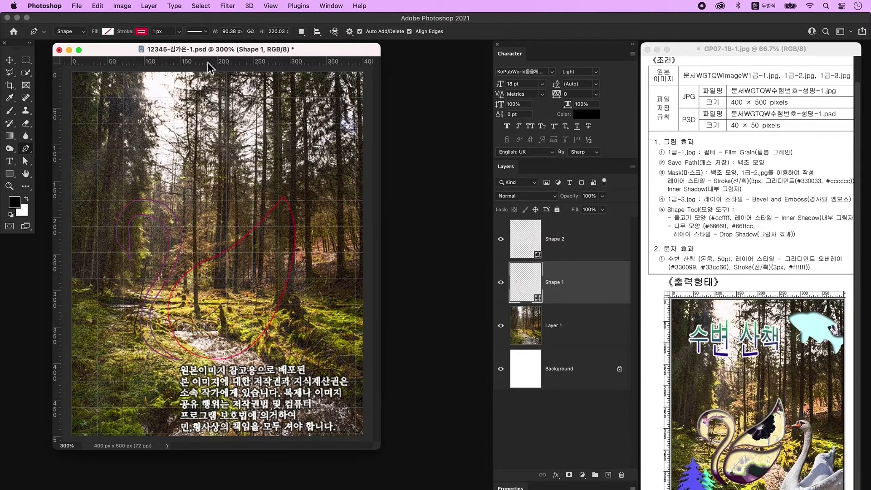
{"action": "left_click", "coordinate": [108, 32]}
{"action": "left_click", "coordinate": [134, 84]}
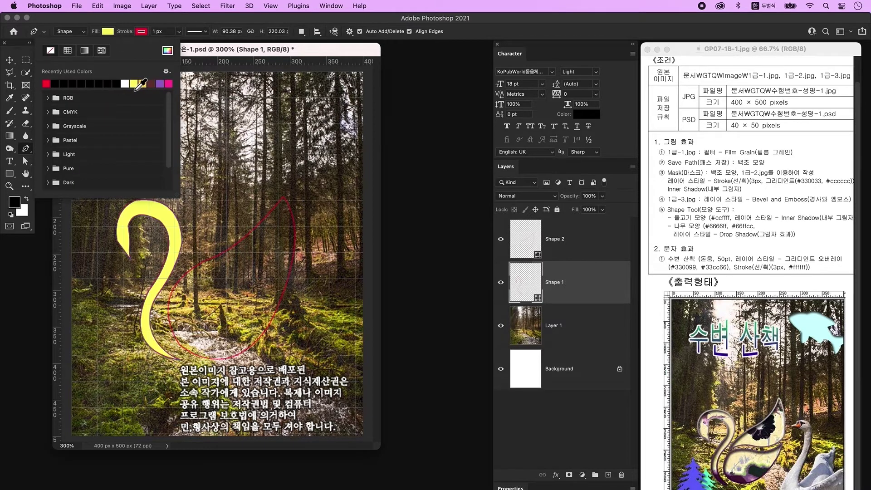
{"action": "left_click", "coordinate": [144, 33]}
{"action": "left_click", "coordinate": [252, 52]}
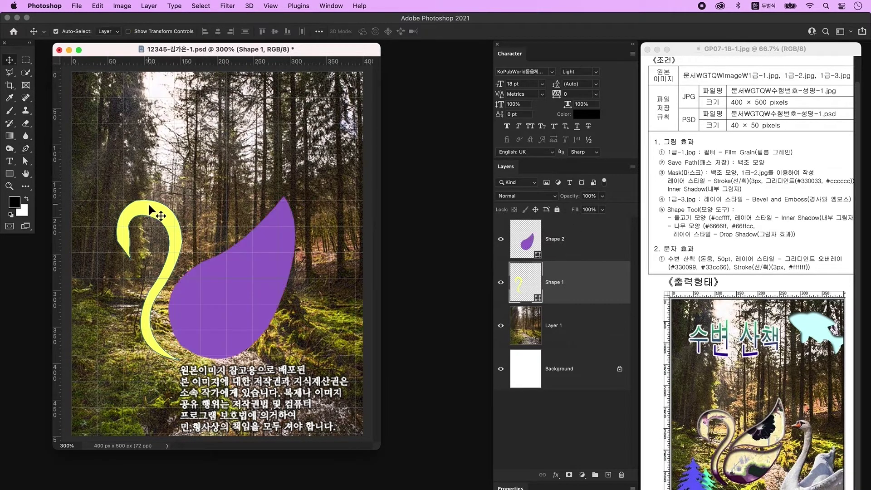
Scale down the swan's neck and wing shapes with Free Transform and move them lower on the canvas
{"action": "key", "text": "super+t"}
{"action": "left_click_drag", "start_coordinate": [149, 201], "coordinate": [150, 227]}
{"action": "key", "text": "Return"}
{"action": "left_click_drag", "start_coordinate": [223, 300], "coordinate": [222, 309]}
{"action": "key", "text": "super+t"}
{"action": "left_click_drag", "start_coordinate": [168, 287], "coordinate": [175, 287]}
{"action": "key", "text": "Return"}
{"action": "left_click", "coordinate": [171, 273], "text": "shift"}
{"action": "key", "text": "super+t"}
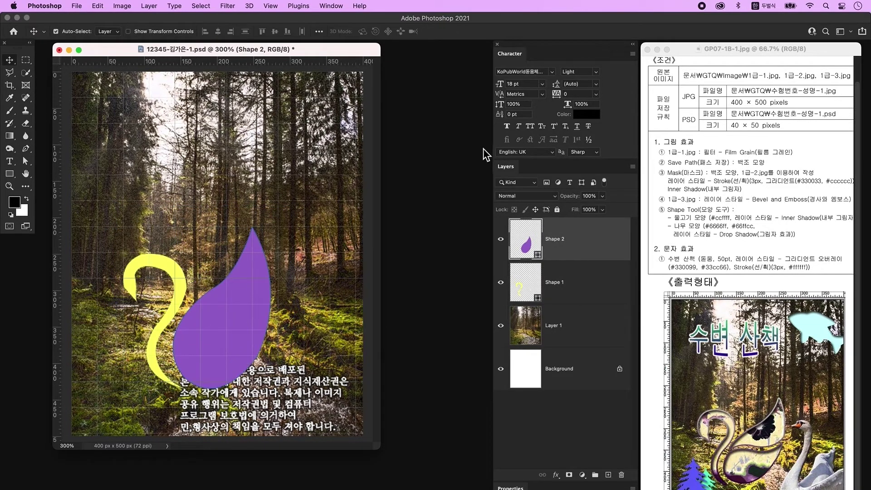
Add a layer and draw a wavy red strip without a stroke, about 136 × 54 px, across the wing
{"action": "left_click", "coordinate": [608, 476]}
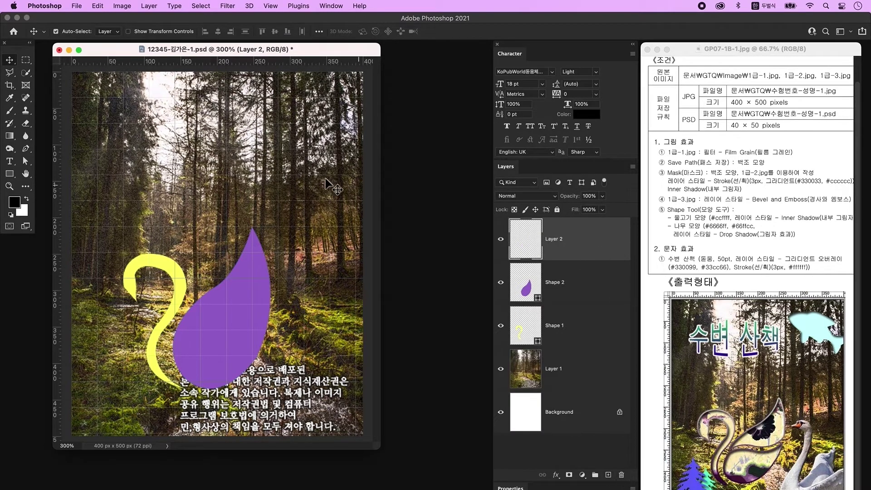
{"action": "left_click", "coordinate": [26, 148]}
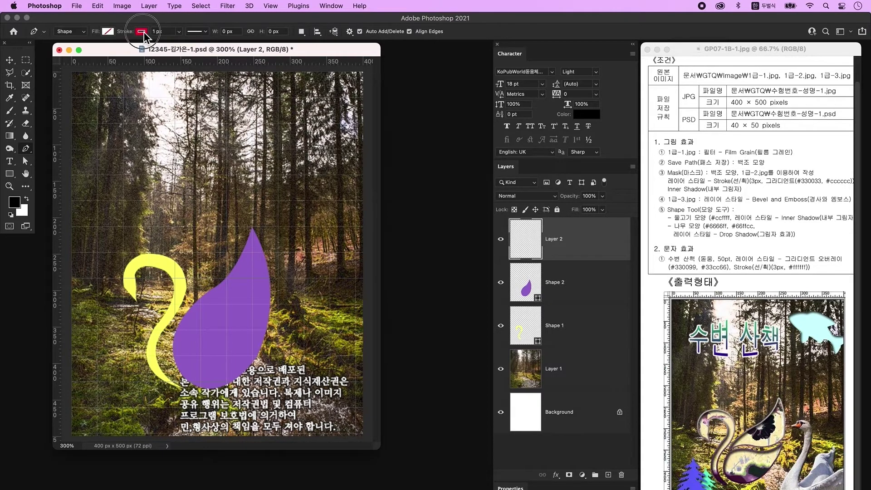
{"action": "left_click", "coordinate": [175, 316]}
{"action": "left_click", "coordinate": [227, 312]}
{"action": "left_click_drag", "start_coordinate": [275, 290], "coordinate": [282, 262]}
{"action": "left_click", "coordinate": [274, 310]}
{"action": "left_click", "coordinate": [220, 318]}
{"action": "mouse_move", "coordinate": [174, 315]}
{"action": "left_mouse_down"}
{"action": "mouse_move", "coordinate": [160, 348]}
{"action": "mouse_move", "coordinate": [172, 331]}
{"action": "left_mouse_up"}
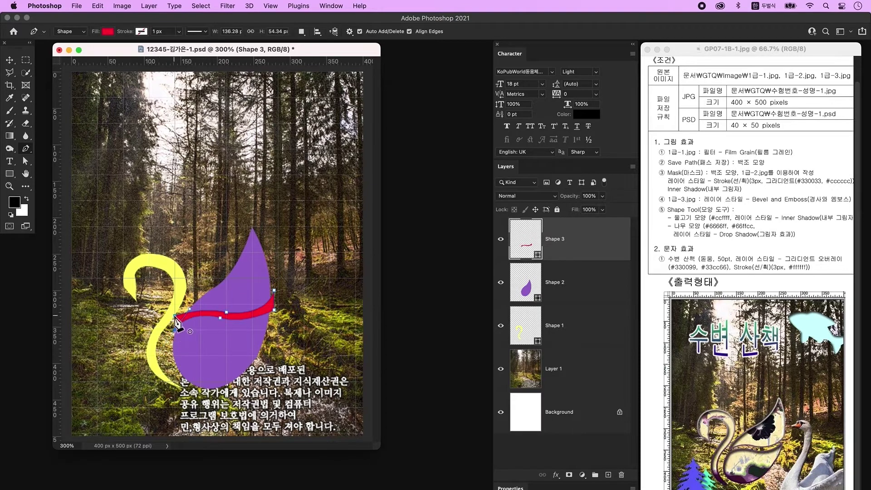
{"action": "key", "text": "a"}
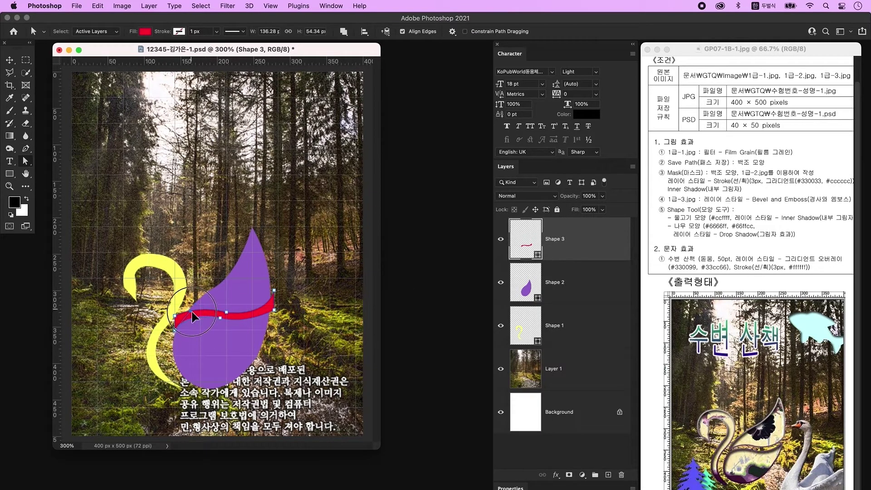
{"action": "key", "text": "v"}
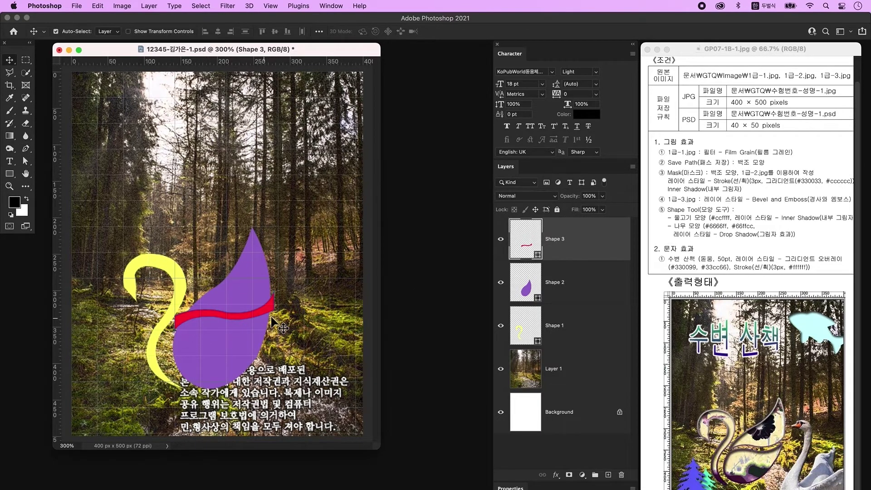
Select the wavy red strip's path and set its path operation to Subtract Front Shape
{"action": "left_click", "coordinate": [25, 162]}
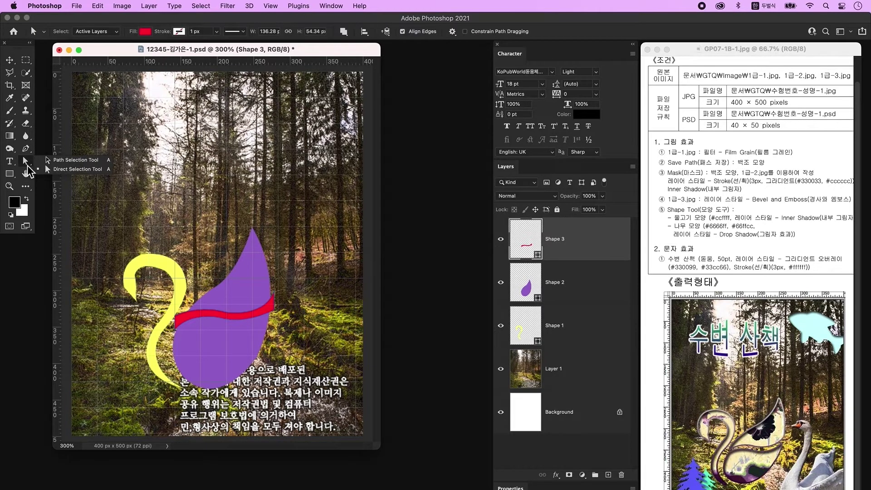
{"action": "left_click", "coordinate": [89, 166]}
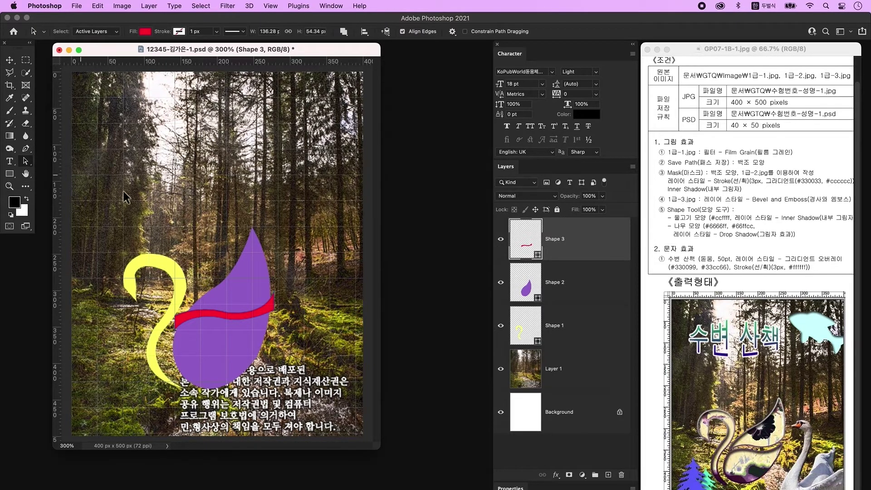
{"action": "left_click", "coordinate": [238, 315]}
{"action": "left_click", "coordinate": [347, 35]}
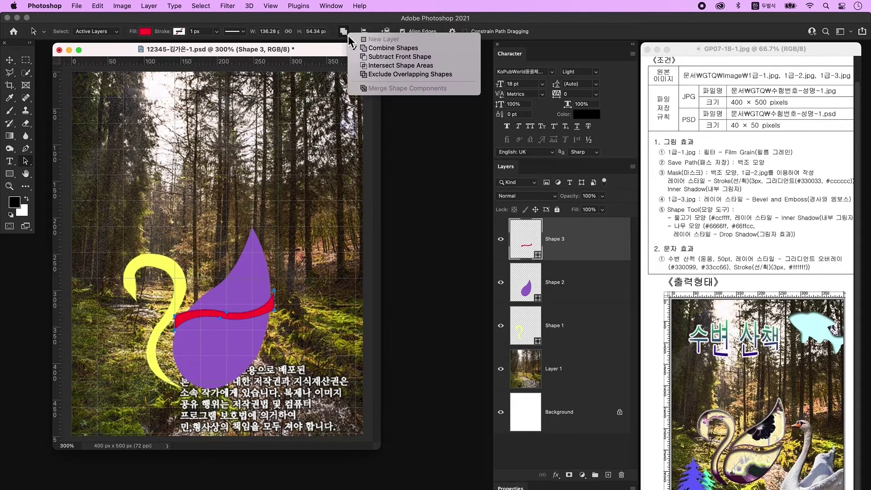
{"action": "left_click", "coordinate": [410, 58]}
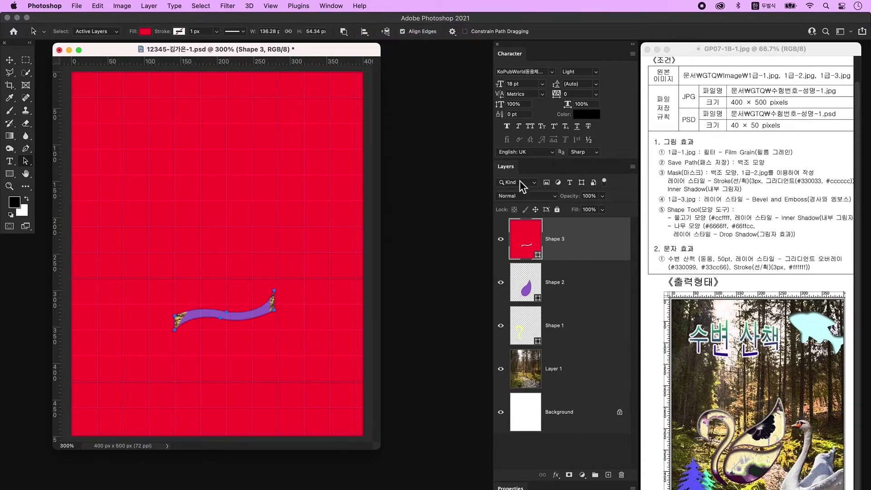
Merge the subtracting strip shape with the purple wing layer to cut a wavy gap through the wing
{"action": "left_click", "coordinate": [575, 285], "text": "shift"}
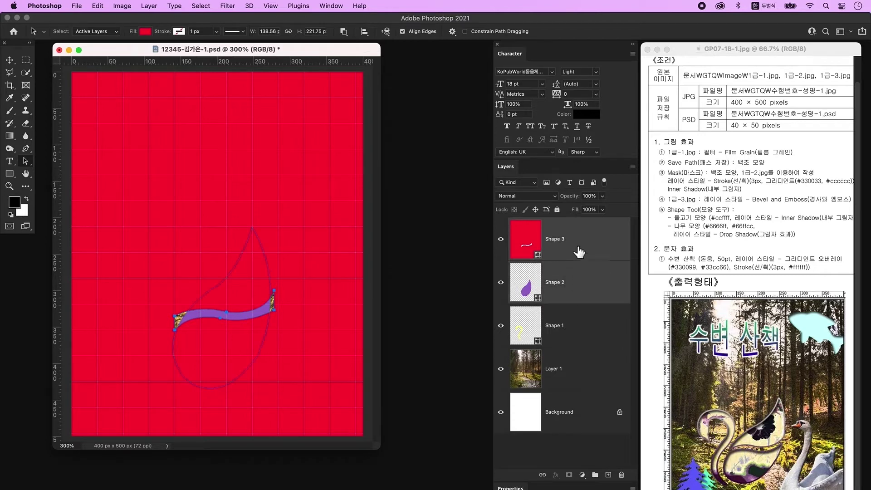
{"action": "right_click", "coordinate": [586, 262]}
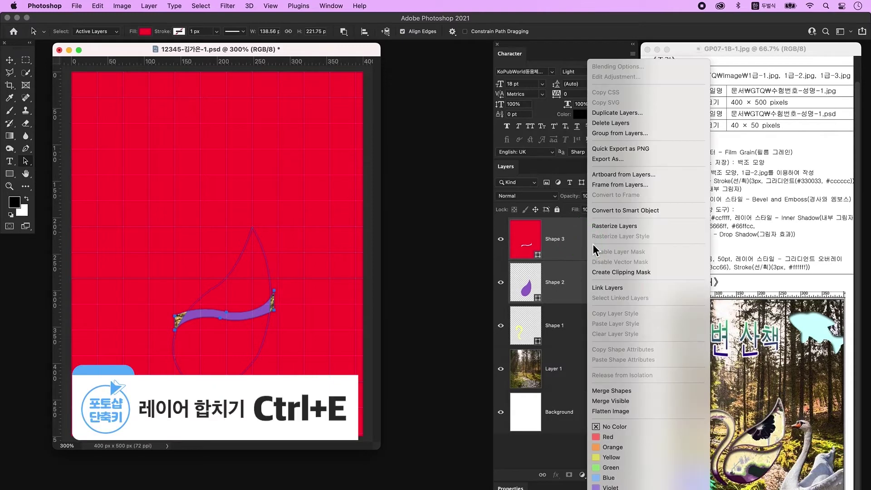
{"action": "left_click", "coordinate": [657, 390]}
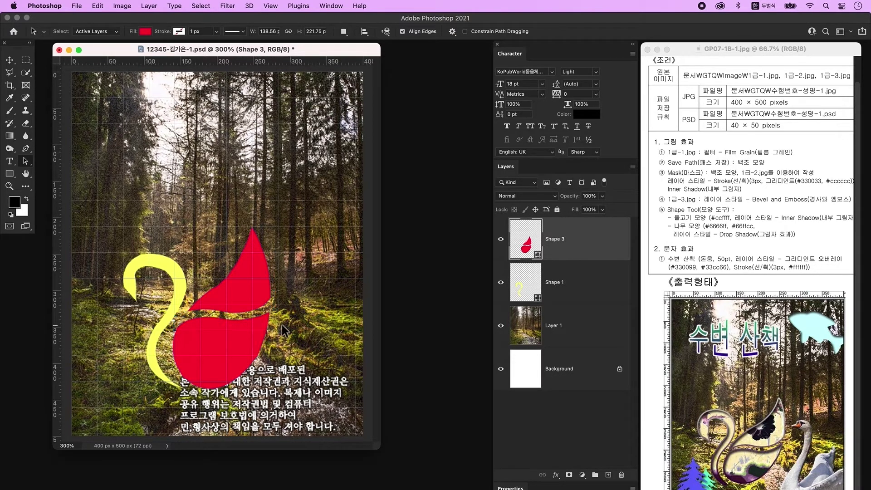
Reshape the lower curve of the wavy cut-out at the wing's left edge by adjusting its anchor point and handle
{"action": "left_click_drag", "start_coordinate": [25, 161], "coordinate": [64, 170]}
{"action": "left_click", "coordinate": [184, 319]}
{"action": "left_click_drag", "start_coordinate": [274, 319], "coordinate": [252, 329]}
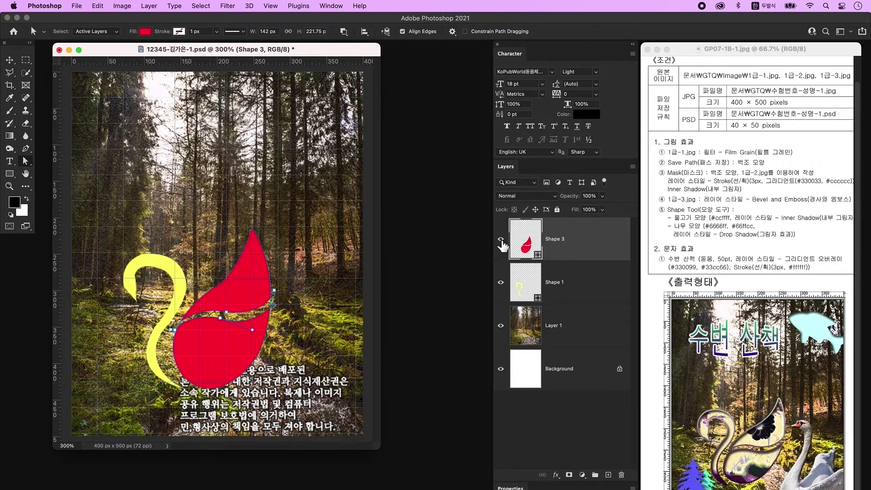
Merge the wing's shape components into a single path
{"action": "left_click", "coordinate": [501, 240]}
{"action": "left_click", "coordinate": [501, 239]}
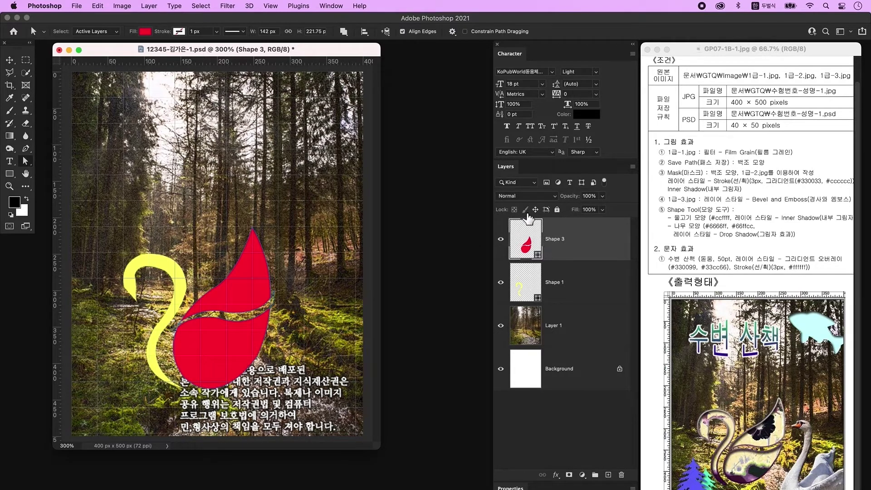
{"action": "left_click", "coordinate": [343, 32]}
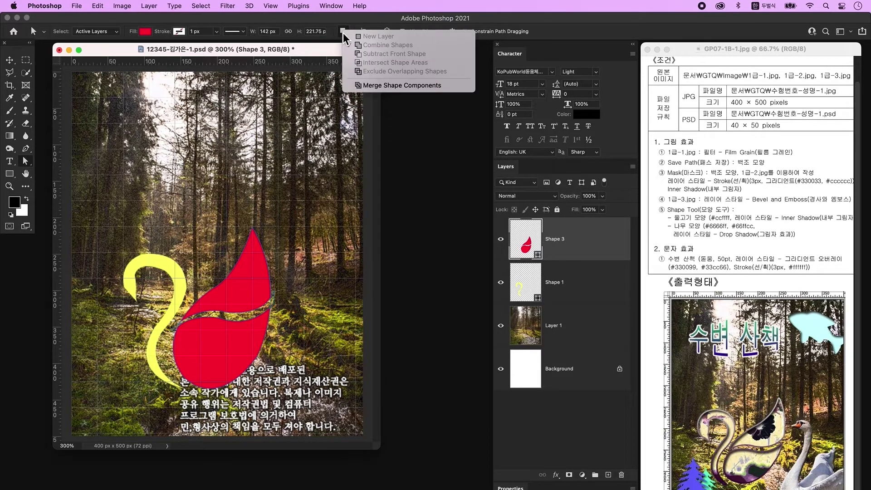
{"action": "left_click", "coordinate": [395, 86]}
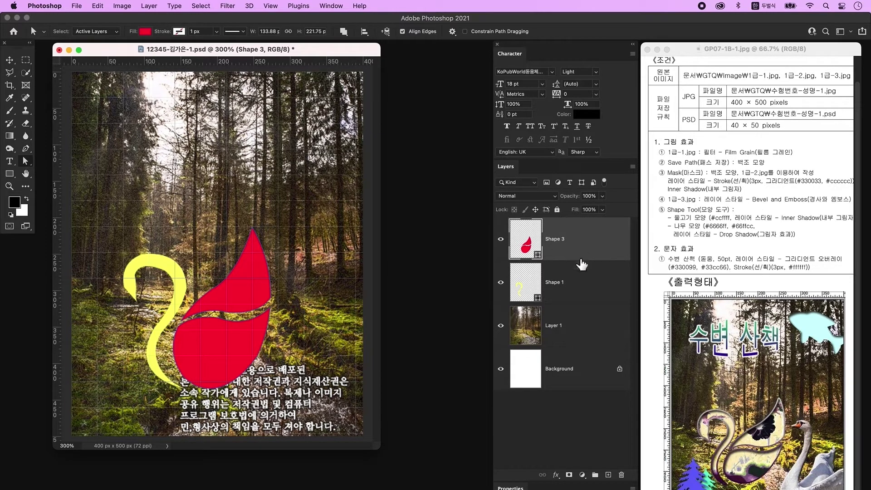
Merge the wing and neck shape layers into one swan shape layer
{"action": "left_click", "coordinate": [588, 276], "text": "shift"}
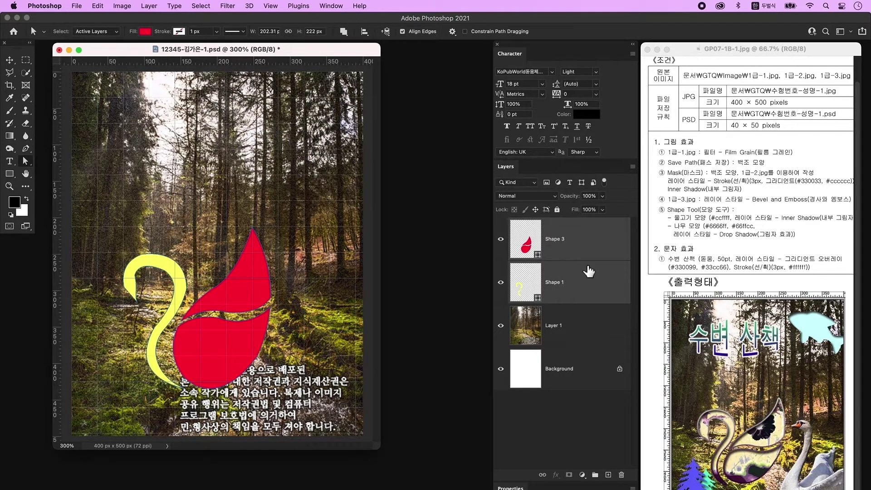
{"action": "right_click", "coordinate": [605, 238]}
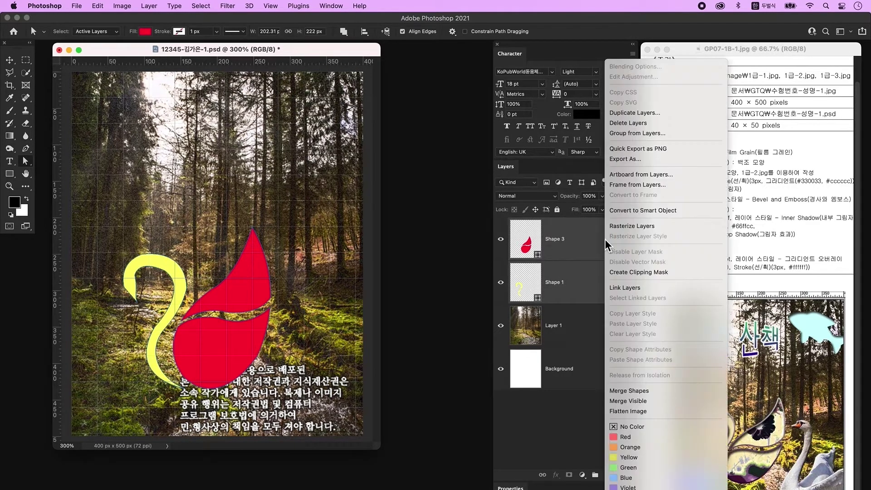
{"action": "left_click", "coordinate": [646, 391]}
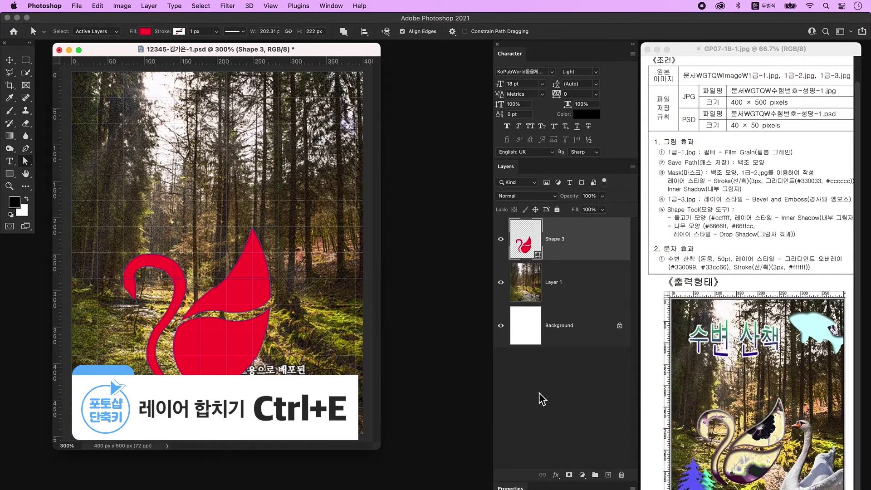
Save the swan shape's path under the name "백조 모양" and deselect it
{"action": "left_click", "coordinate": [330, 6]}
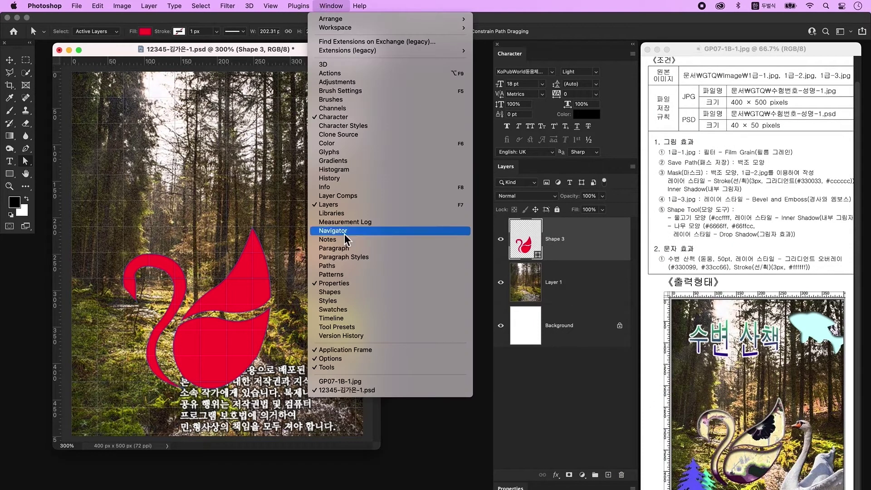
{"action": "left_click", "coordinate": [354, 271]}
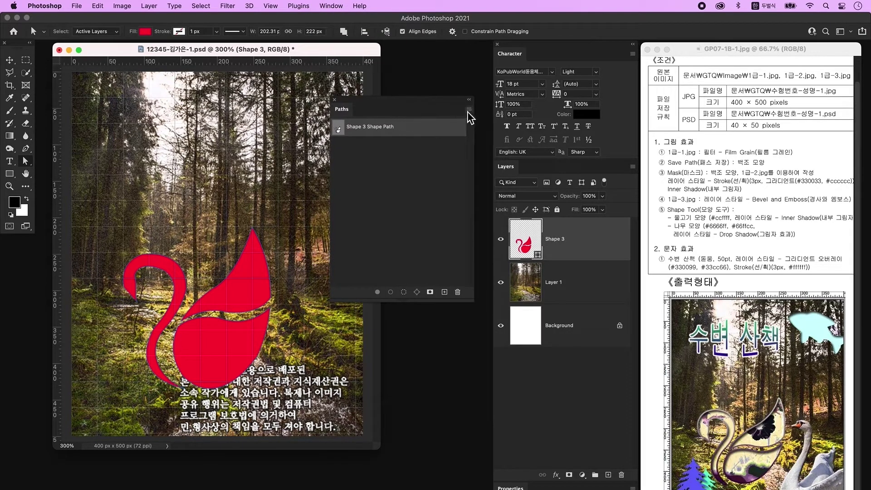
{"action": "left_click", "coordinate": [469, 110]}
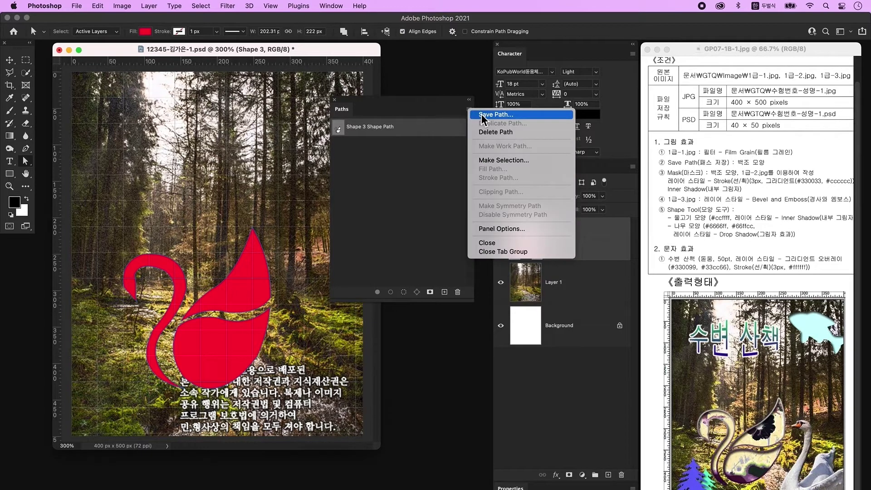
{"action": "left_click", "coordinate": [491, 114]}
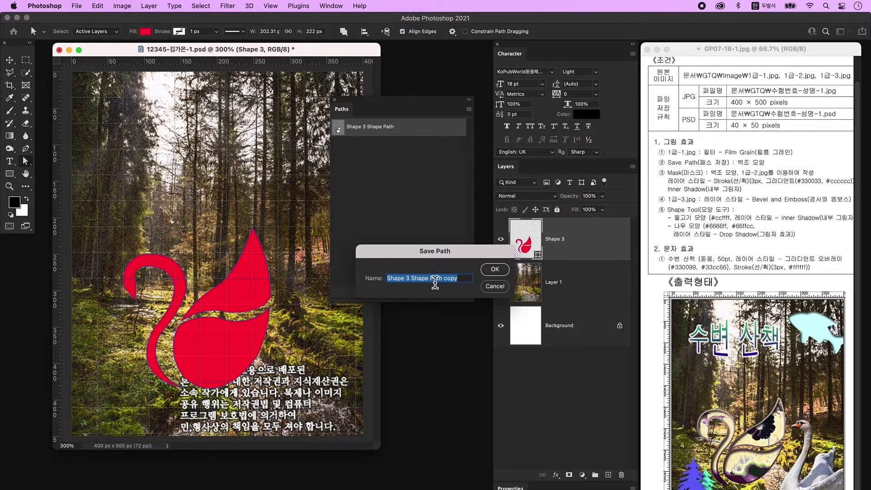
{"action": "type", "text": "백조 모양"}
{"action": "key", "text": "Return"}
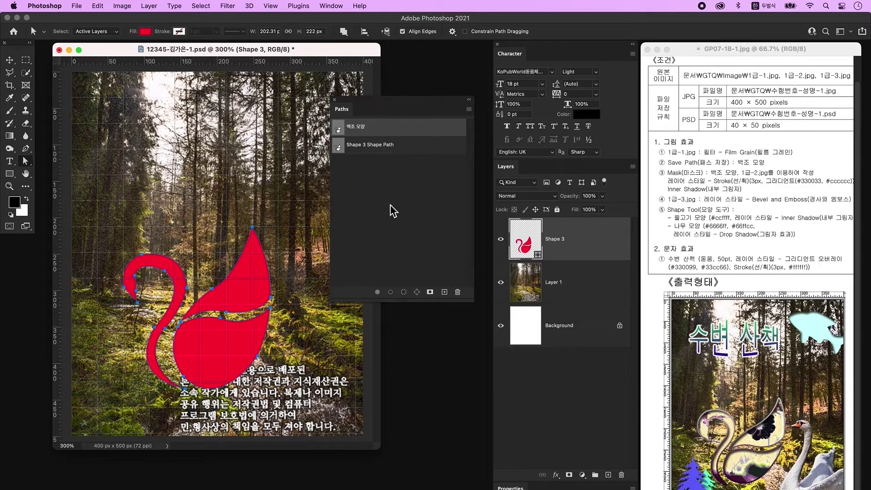
{"action": "left_click", "coordinate": [392, 227]}
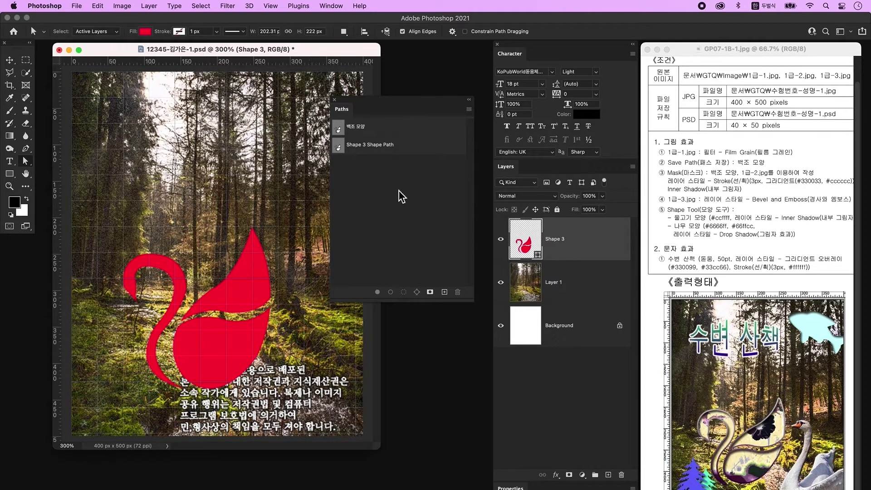
Close the Paths panel and hide the document grid
{"action": "left_click_drag", "start_coordinate": [353, 101], "coordinate": [357, 111]}
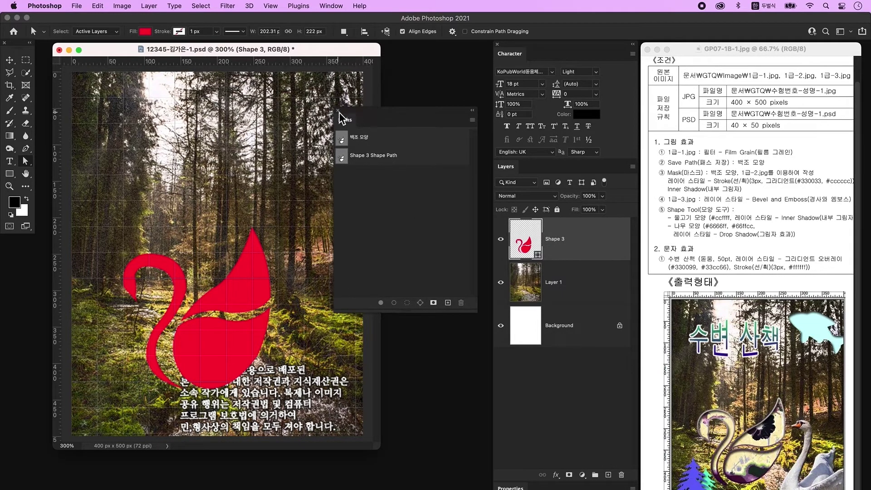
{"action": "left_click", "coordinate": [339, 112]}
{"action": "key", "text": "ctrl+apostrophe"}
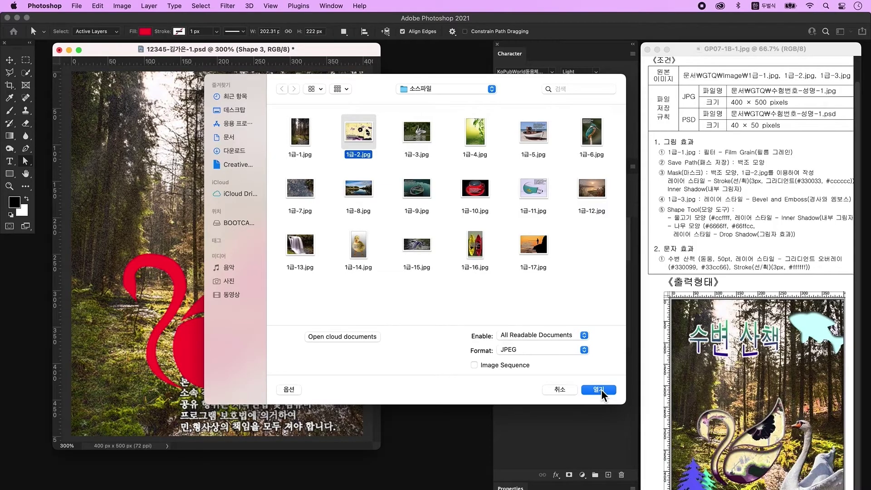
Open 1급-2.jpg and copy its image into the forest composition above the swan shape layer
{"action": "left_click", "coordinate": [601, 389]}
{"action": "key", "text": "v"}
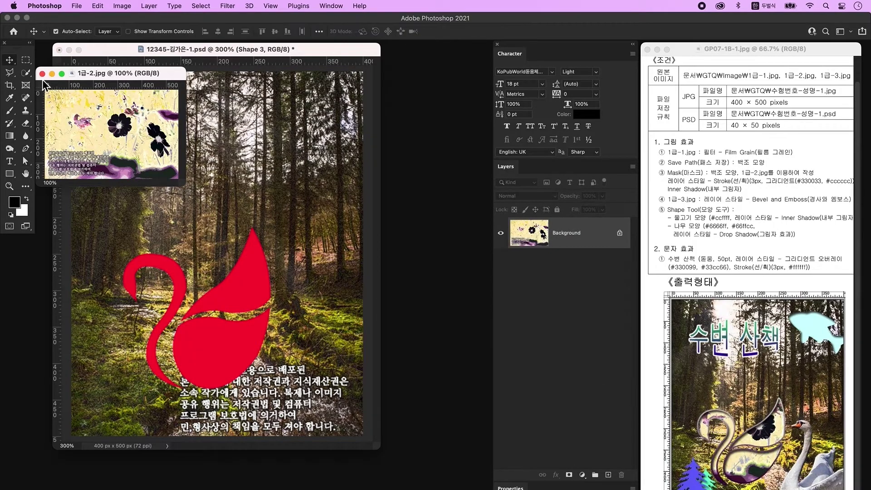
{"action": "left_click_drag", "start_coordinate": [100, 76], "coordinate": [422, 112]}
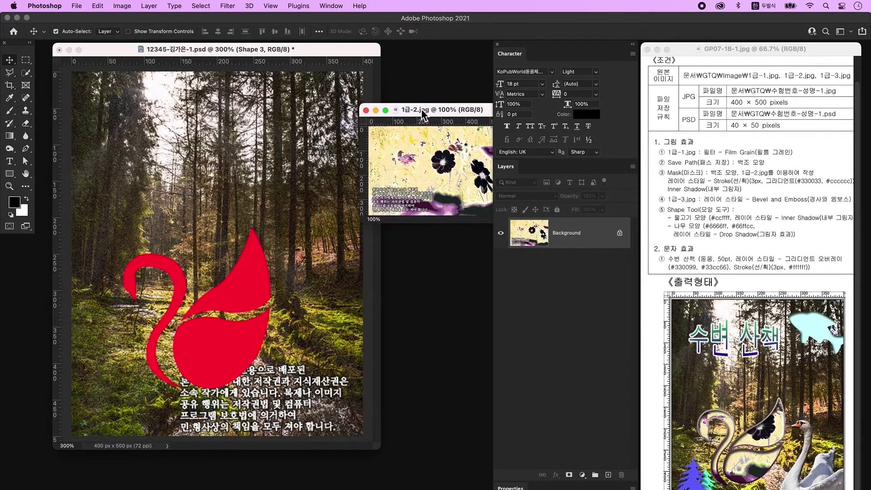
{"action": "left_click", "coordinate": [241, 162]}
{"action": "key", "text": "super+v"}
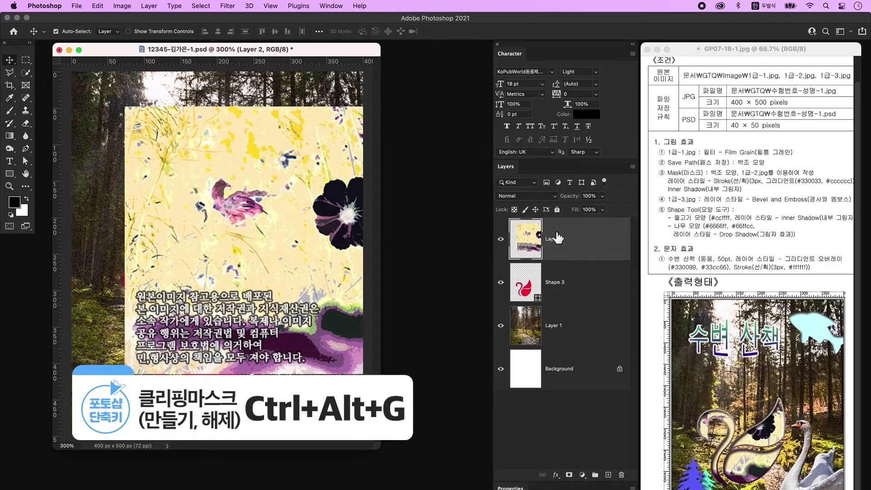
Clip the pasted flower image to the swan, then scale it down and position a black flower in the upper wing
{"action": "left_click", "coordinate": [560, 262], "text": "alt"}
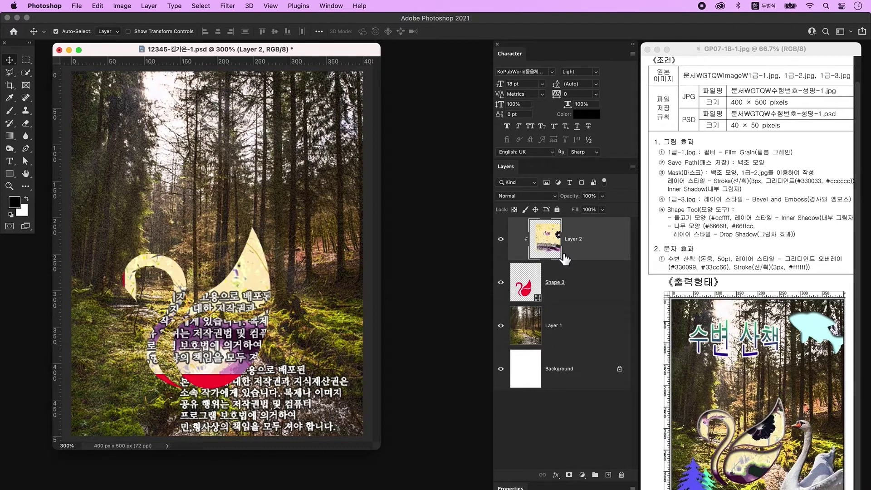
{"action": "key", "text": "ctrl+t"}
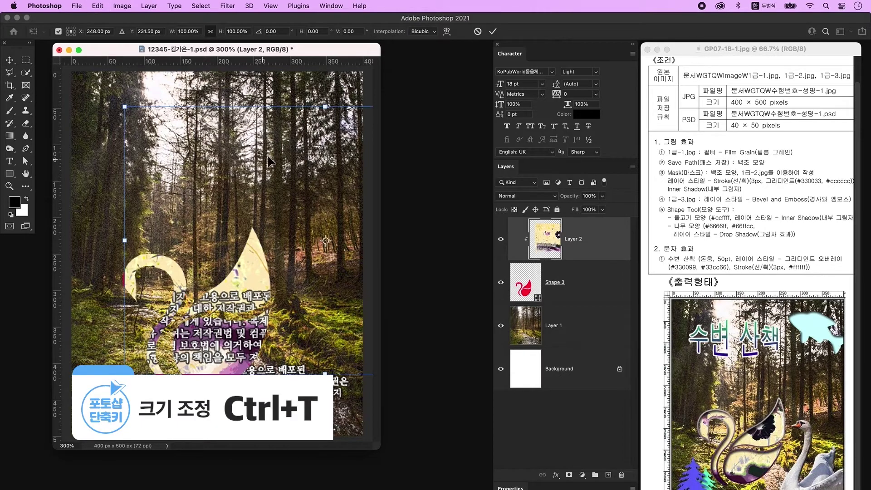
{"action": "left_click_drag", "start_coordinate": [325, 107], "coordinate": [324, 184]}
{"action": "left_click_drag", "start_coordinate": [301, 331], "coordinate": [191, 358]}
{"action": "key", "text": "Return"}
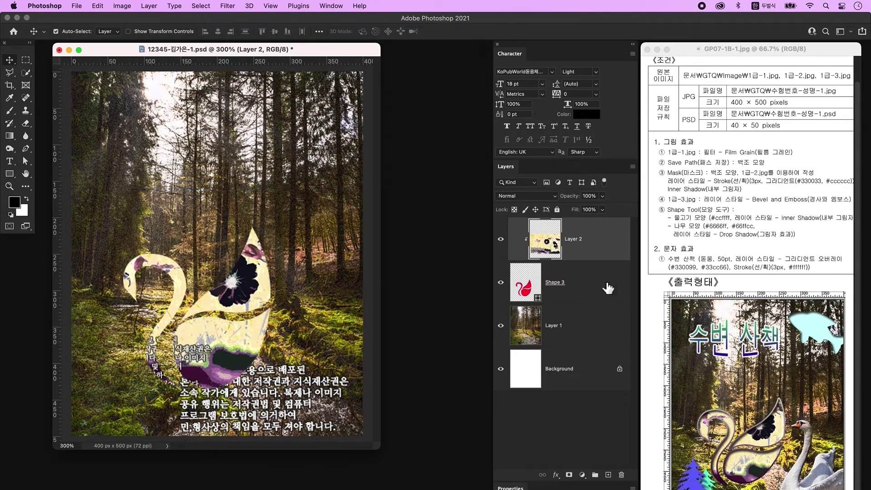
Add a 3 px outside Stroke layer style with a Gradient fill type to the swan shape layer
{"action": "left_click", "coordinate": [538, 297]}
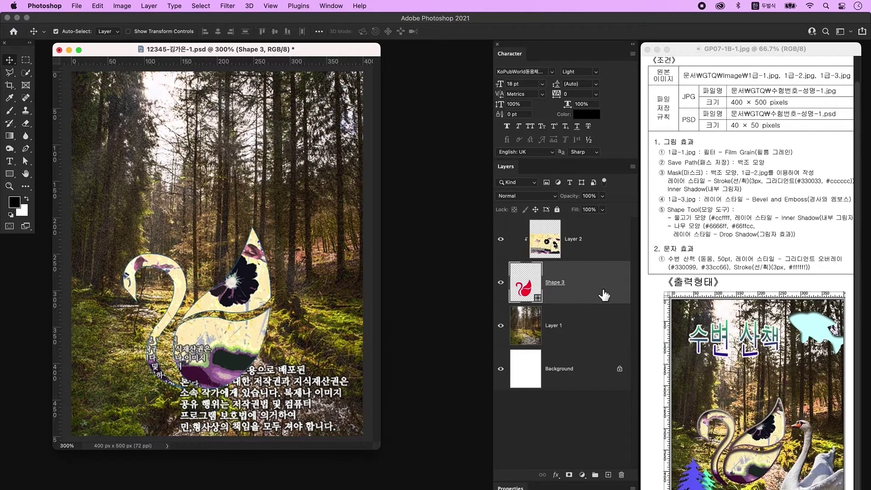
{"action": "double_click", "coordinate": [603, 288]}
{"action": "left_click_drag", "start_coordinate": [549, 55], "coordinate": [451, 53]}
{"action": "left_click", "coordinate": [265, 135]}
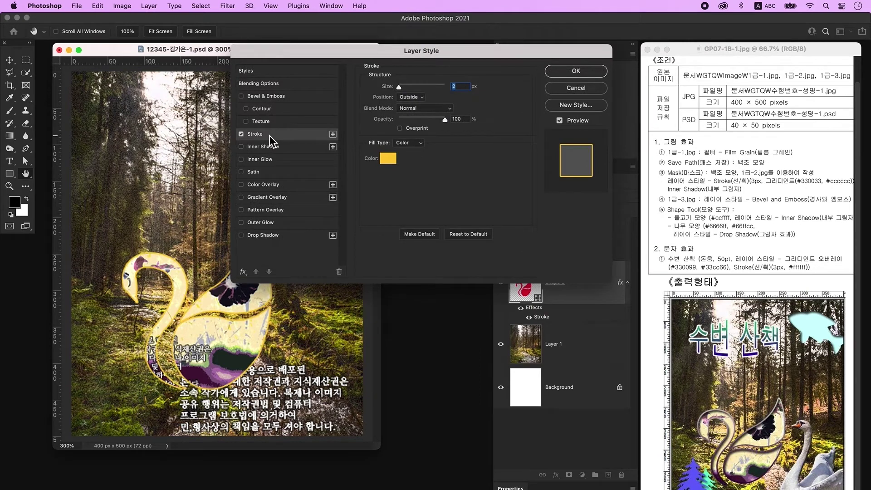
{"action": "type", "text": "3"}
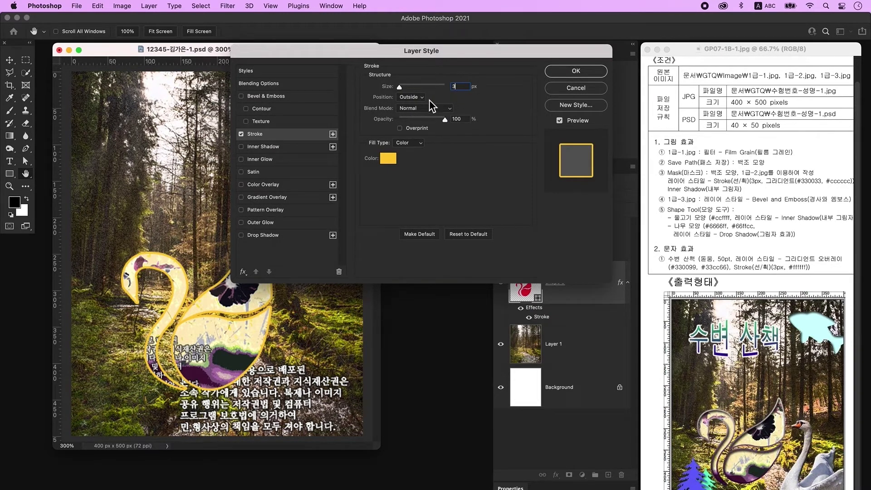
{"action": "left_click", "coordinate": [406, 146]}
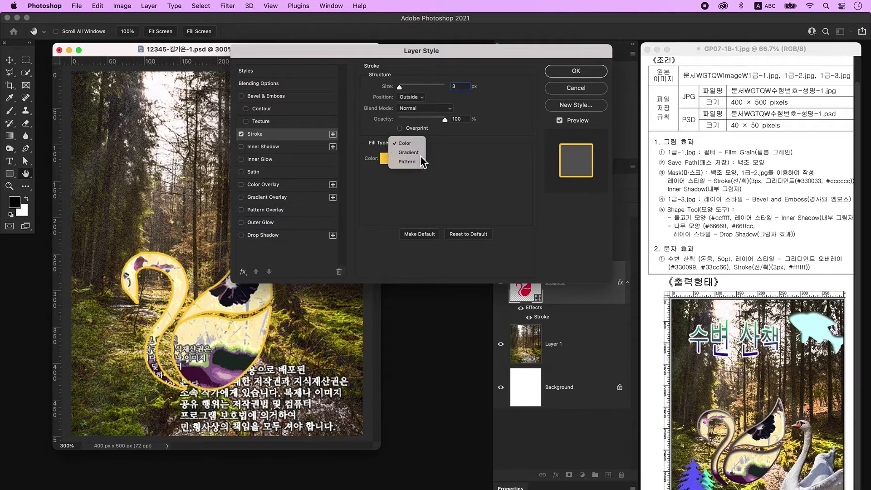
{"action": "left_click", "coordinate": [420, 156]}
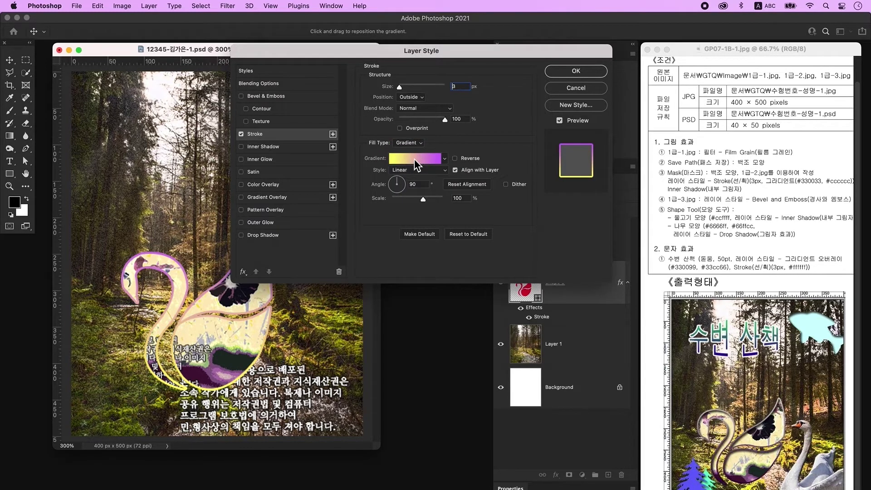
Set the swan stroke's gradient to run from #330033 at its start to #cccccc at its end
{"action": "left_click", "coordinate": [414, 159]}
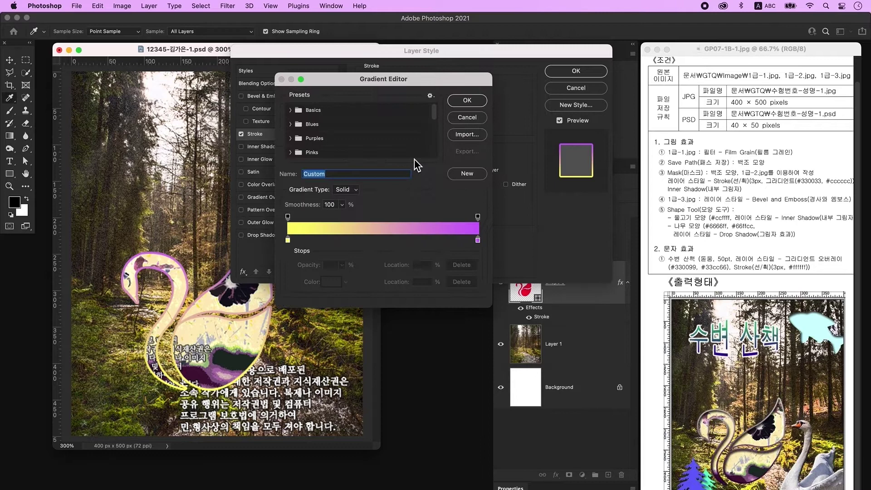
{"action": "double_click", "coordinate": [288, 241]}
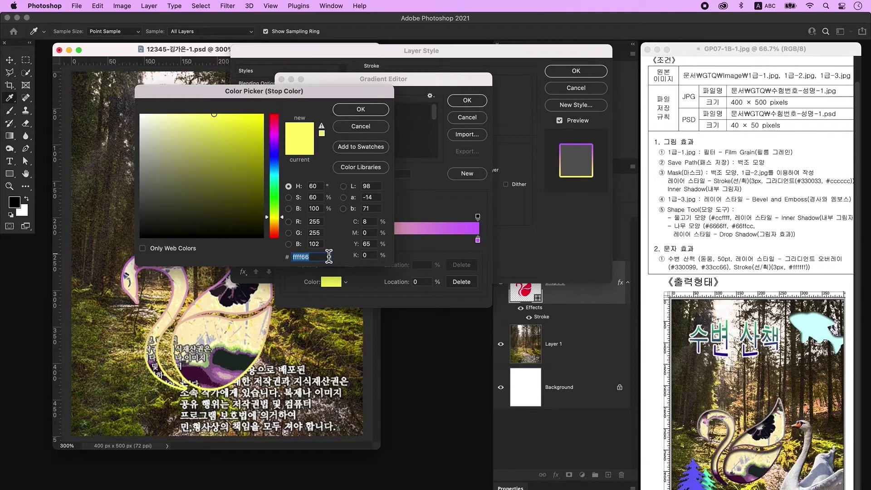
{"action": "type", "text": "330033"}
{"action": "key", "text": "Return"}
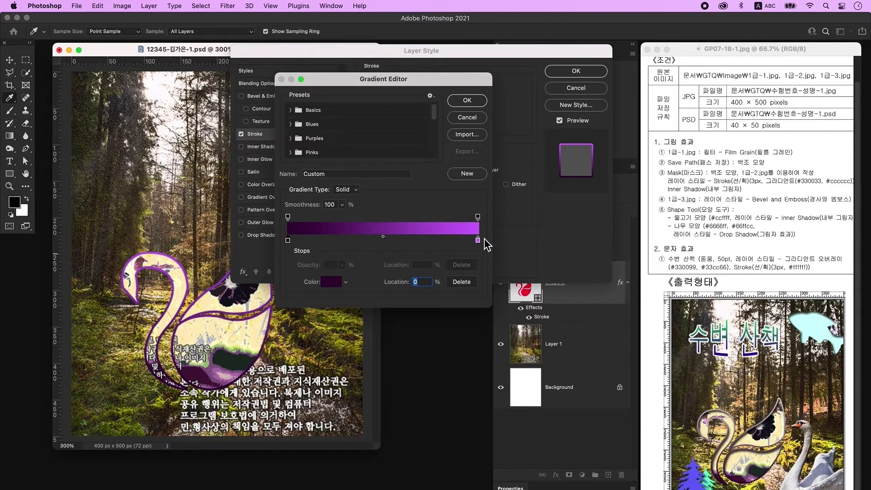
{"action": "double_click", "coordinate": [477, 239]}
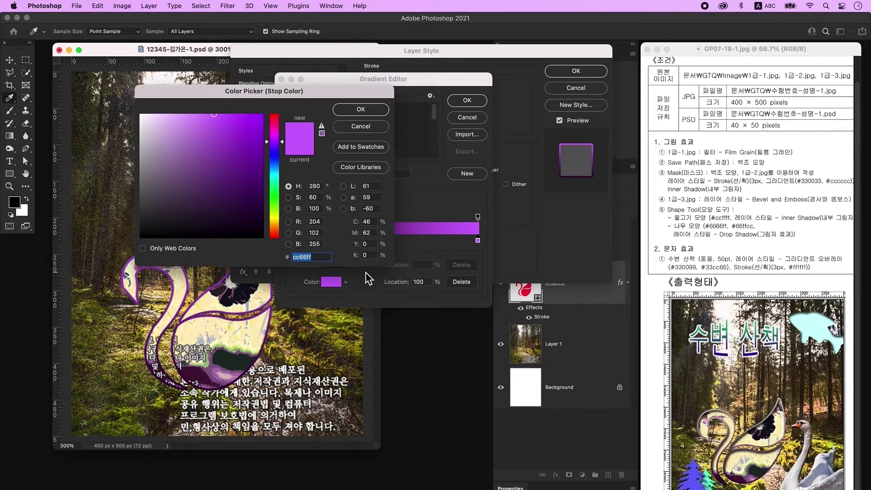
{"action": "type", "text": "cccccc"}
{"action": "key", "text": "Return"}
{"action": "key", "text": "Return"}
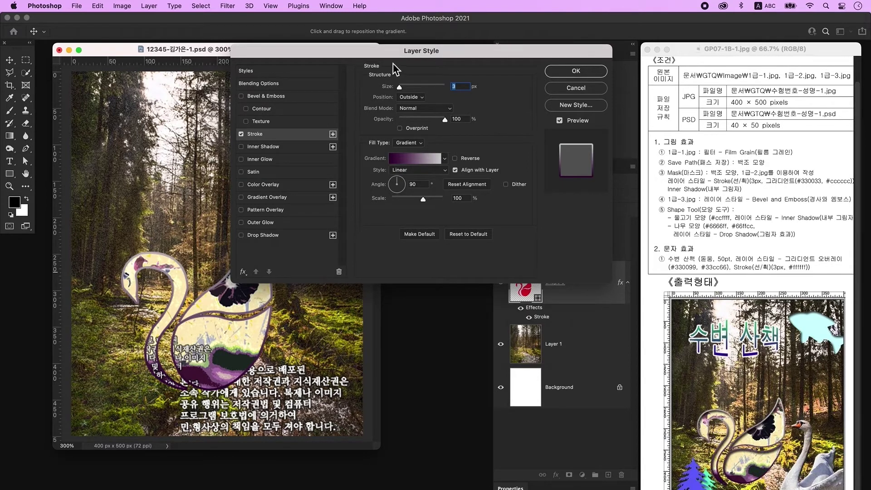
Add an Inner Shadow to the swan shape and apply its layer styles
{"action": "left_click_drag", "start_coordinate": [387, 50], "coordinate": [406, 59]}
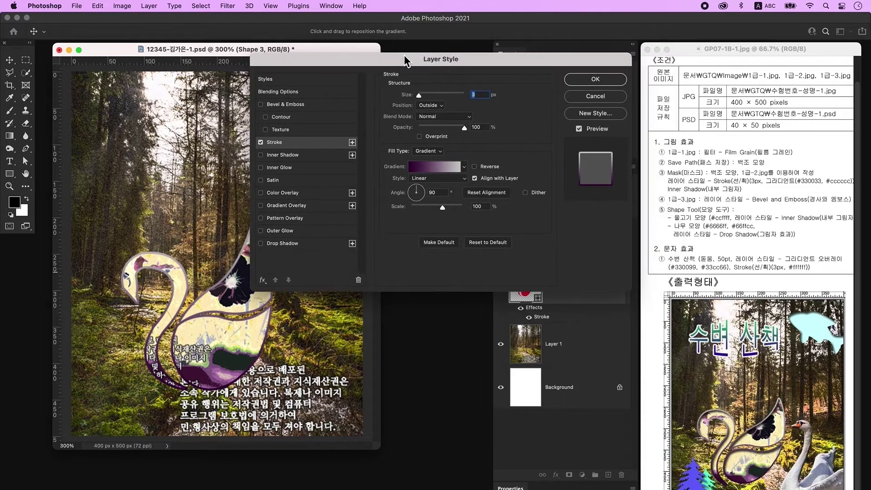
{"action": "left_click", "coordinate": [292, 157]}
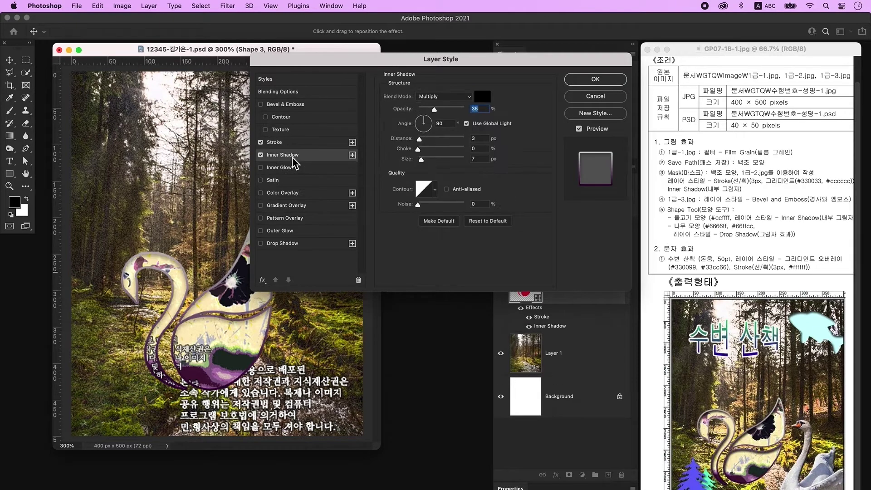
{"action": "left_click", "coordinate": [599, 80]}
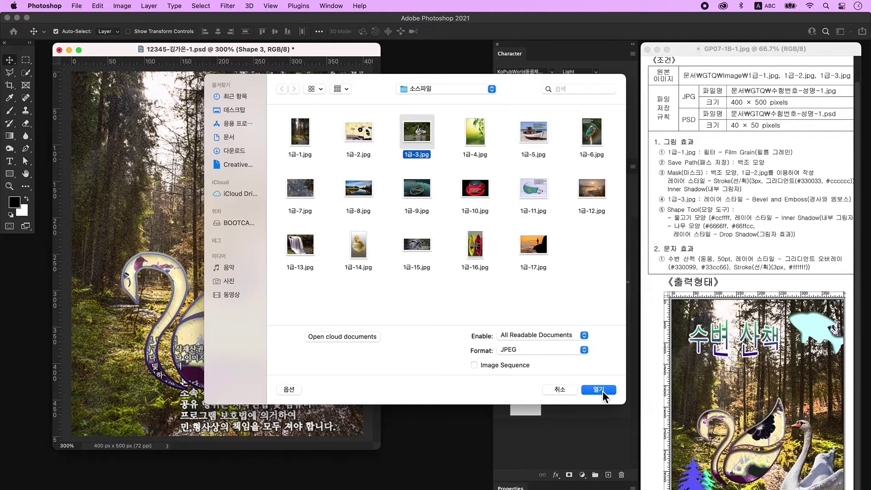
Open 1급-3.jpg and isolate the white swan on its own layer using Quick Selection, with the Background layer hidden
{"action": "left_click", "coordinate": [598, 389]}
{"action": "key", "text": "super+equal"}
{"action": "key", "text": "super+equal"}
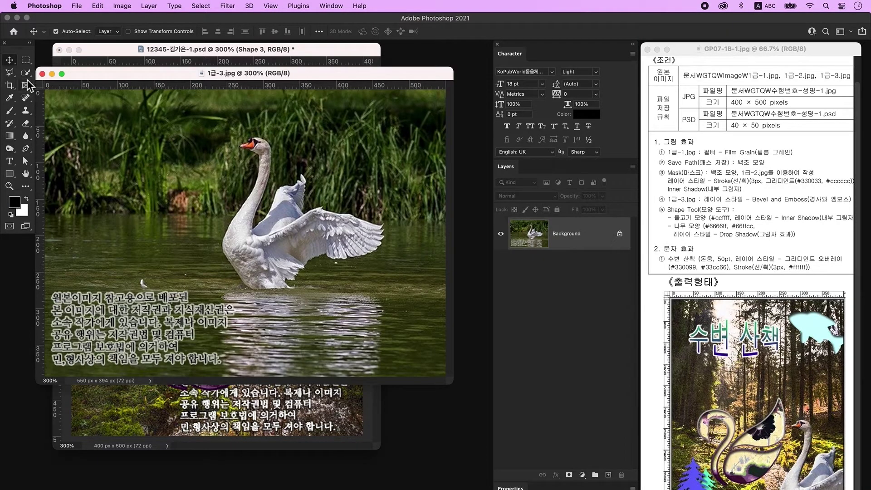
{"action": "left_click", "coordinate": [27, 75]}
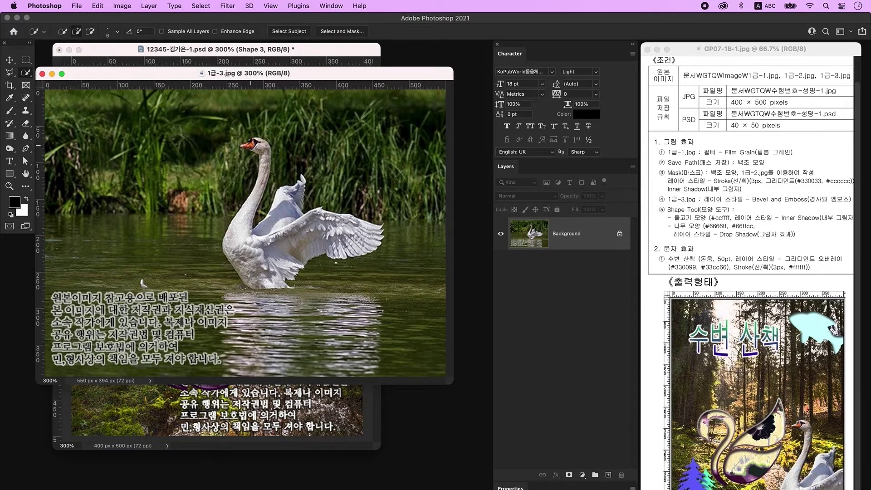
{"action": "mouse_move", "coordinate": [249, 146]}
{"action": "left_mouse_down"}
{"action": "mouse_move", "coordinate": [246, 241]}
{"action": "mouse_move", "coordinate": [256, 248]}
{"action": "mouse_move", "coordinate": [270, 240]}
{"action": "mouse_move", "coordinate": [297, 192]}
{"action": "mouse_move", "coordinate": [233, 260]}
{"action": "mouse_move", "coordinate": [376, 231]}
{"action": "left_mouse_up"}
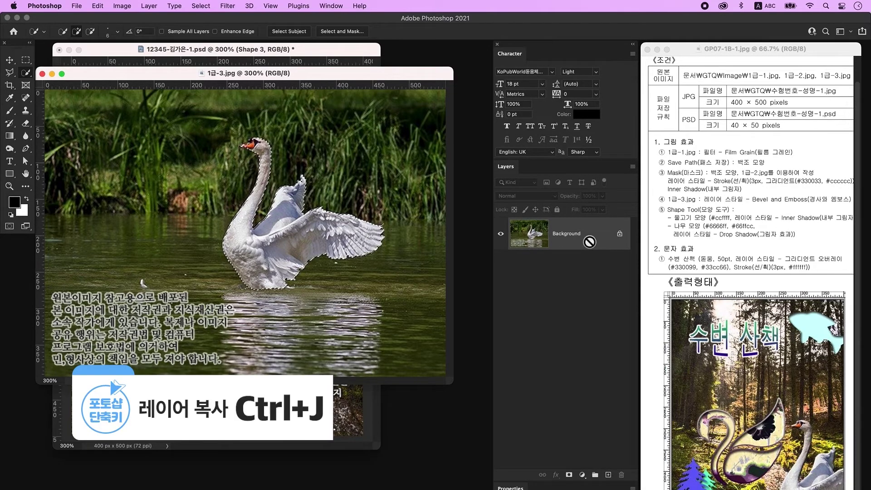
{"action": "key", "text": "super+j"}
{"action": "left_click", "coordinate": [501, 266]}
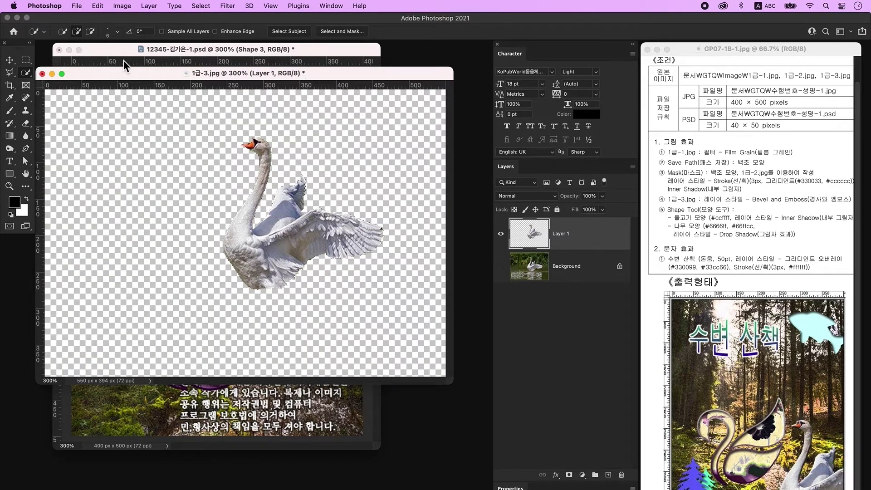
Bring the cut-out white swan from 1급-3.jpg into the forest composition
{"action": "left_click", "coordinate": [9, 60]}
{"action": "left_click_drag", "start_coordinate": [158, 77], "coordinate": [283, 229]}
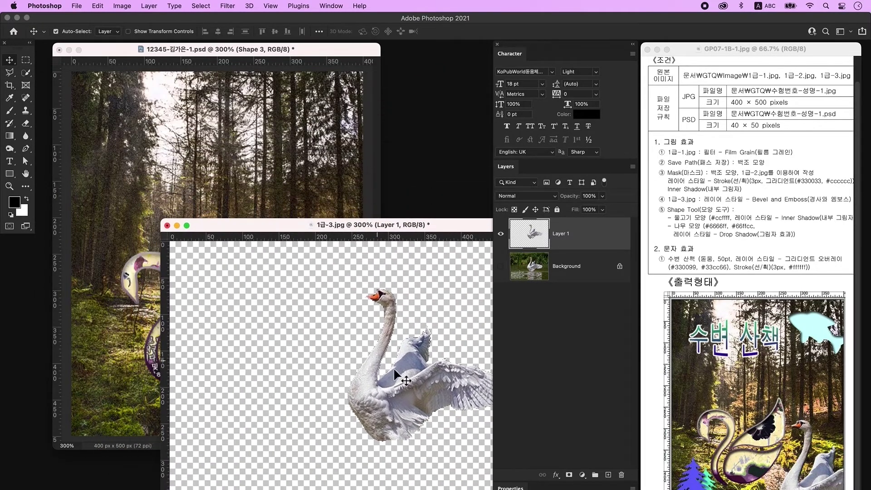
{"action": "left_click_drag", "start_coordinate": [398, 394], "coordinate": [230, 186]}
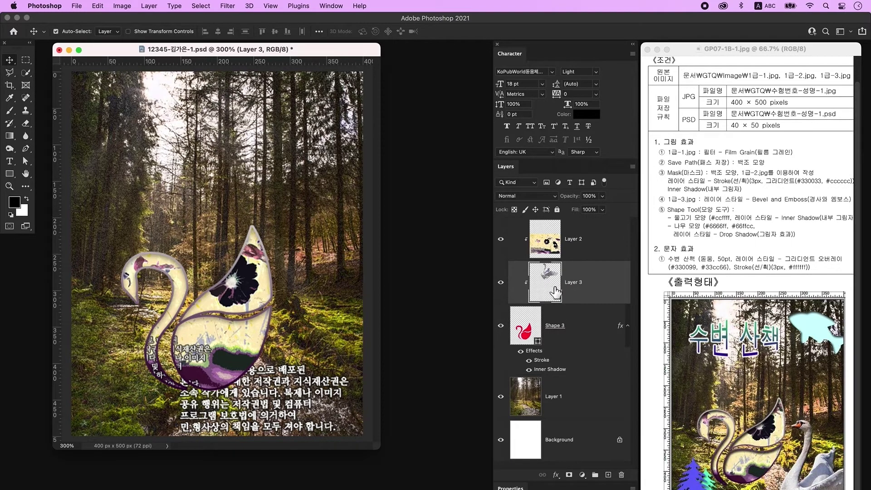
Move the white swan layer above the clipped flower layer and release it from the clipping mask
{"action": "left_click_drag", "start_coordinate": [586, 293], "coordinate": [592, 233]}
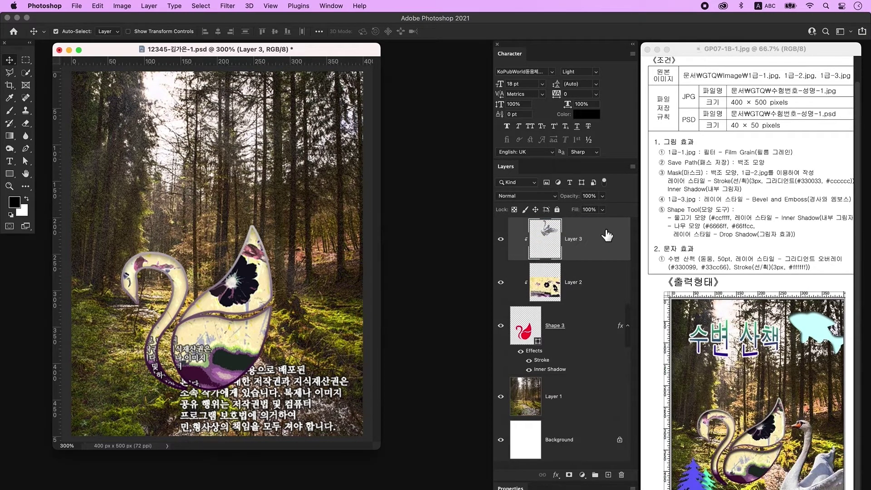
{"action": "right_click", "coordinate": [606, 231]}
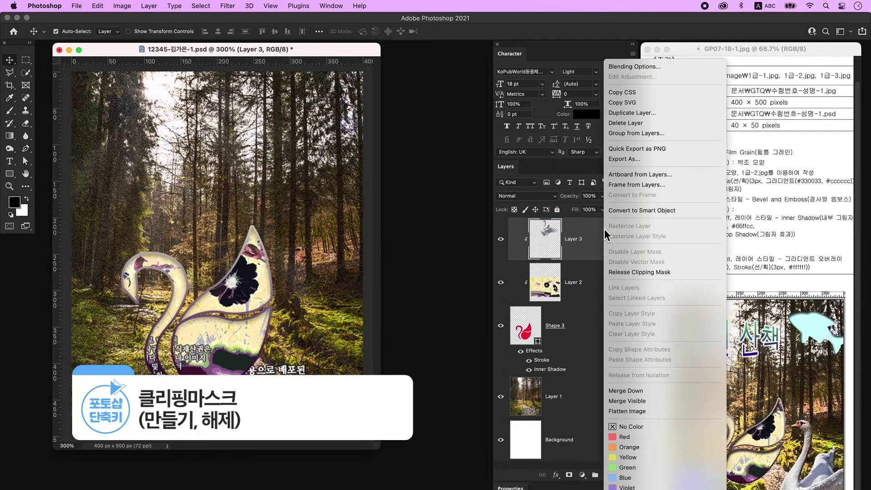
{"action": "left_click", "coordinate": [653, 272]}
Position the white swan in the lower-right corner of the canvas and give it a Bevel & Emboss layer style
{"action": "key", "text": "super+t"}
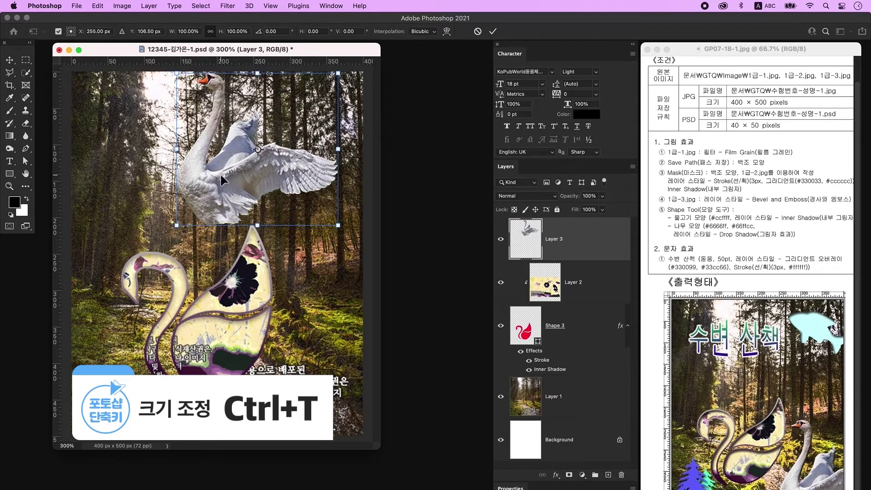
{"action": "left_click_drag", "start_coordinate": [225, 181], "coordinate": [284, 399]}
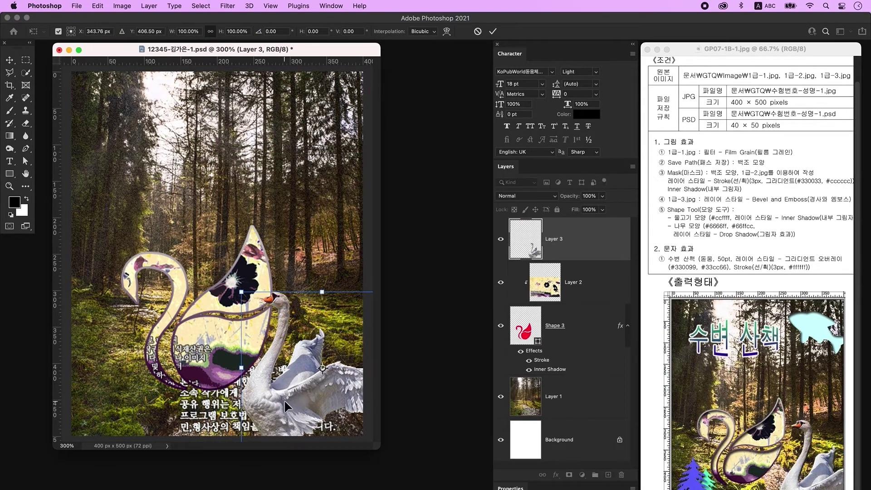
{"action": "key", "text": "Return"}
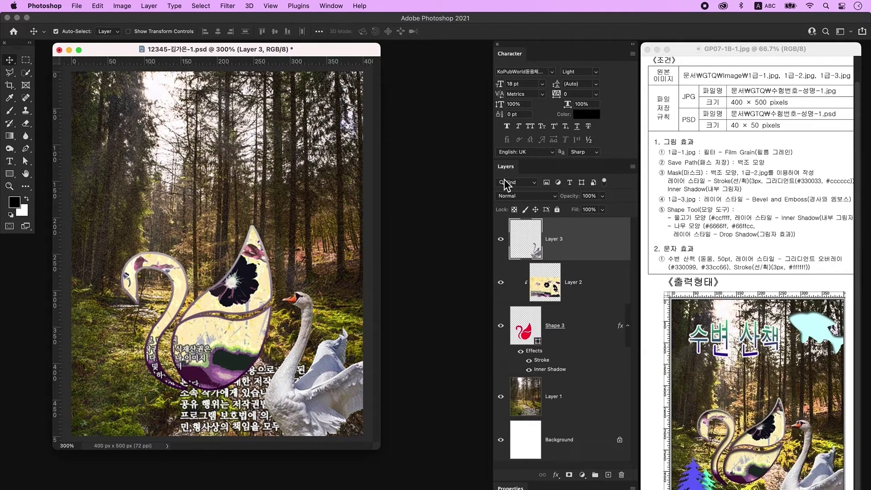
{"action": "double_click", "coordinate": [603, 244]}
{"action": "left_click", "coordinate": [314, 106]}
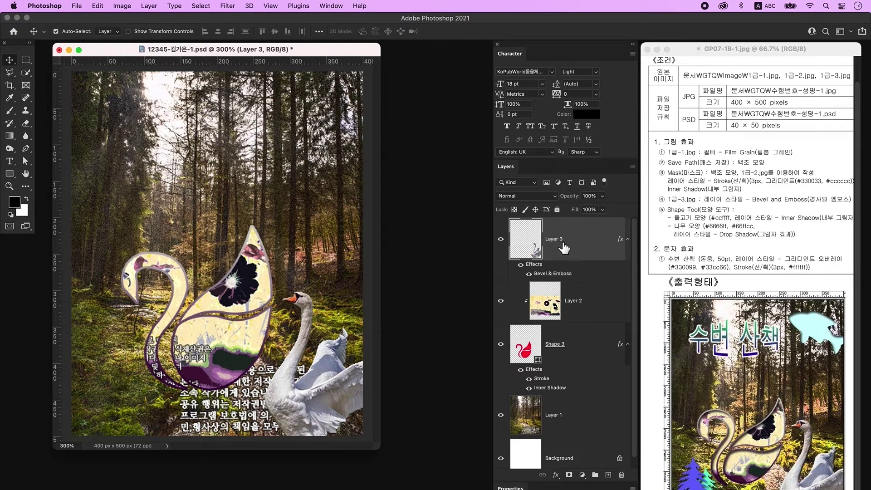
Create a new layer above the white swan and set up the Custom Shape tool with a yellow fill and no stroke
{"action": "left_click", "coordinate": [609, 475]}
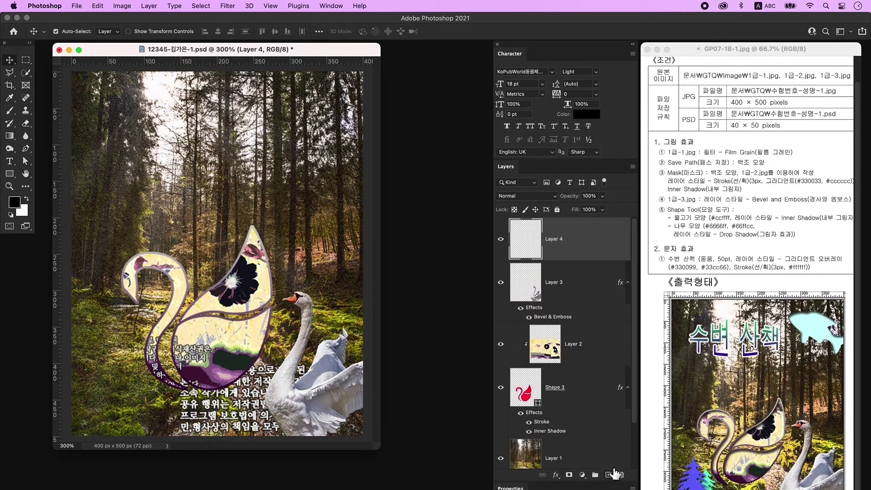
{"action": "left_click", "coordinate": [11, 178]}
{"action": "right_click", "coordinate": [11, 177]}
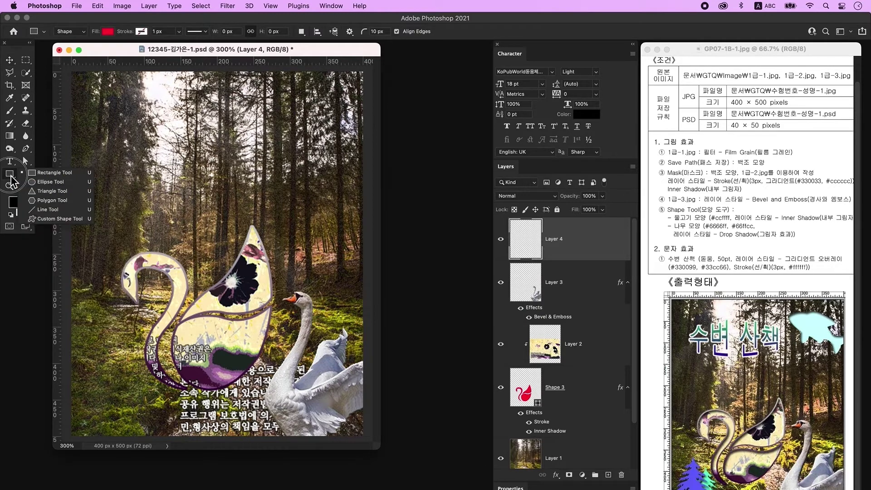
{"action": "left_click", "coordinate": [54, 220]}
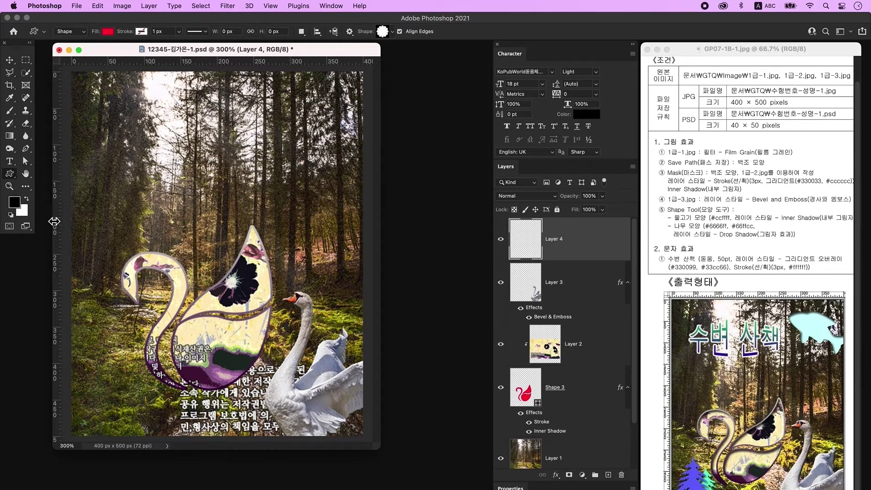
{"action": "left_click", "coordinate": [111, 34]}
{"action": "left_click", "coordinate": [82, 84]}
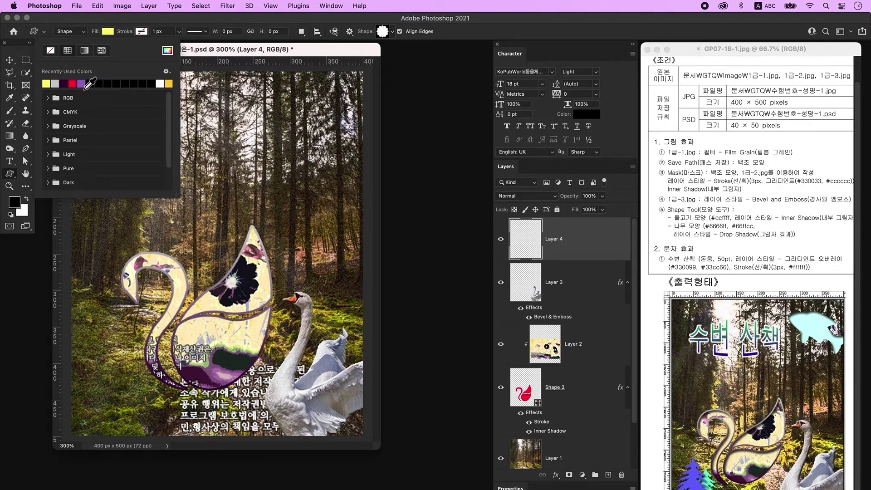
{"action": "left_click", "coordinate": [214, 50]}
{"action": "left_click", "coordinate": [142, 31]}
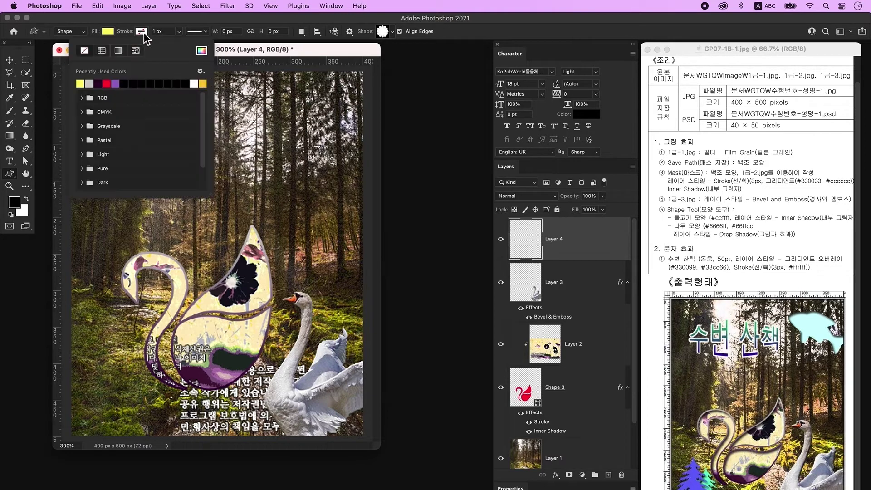
{"action": "left_click", "coordinate": [232, 53]}
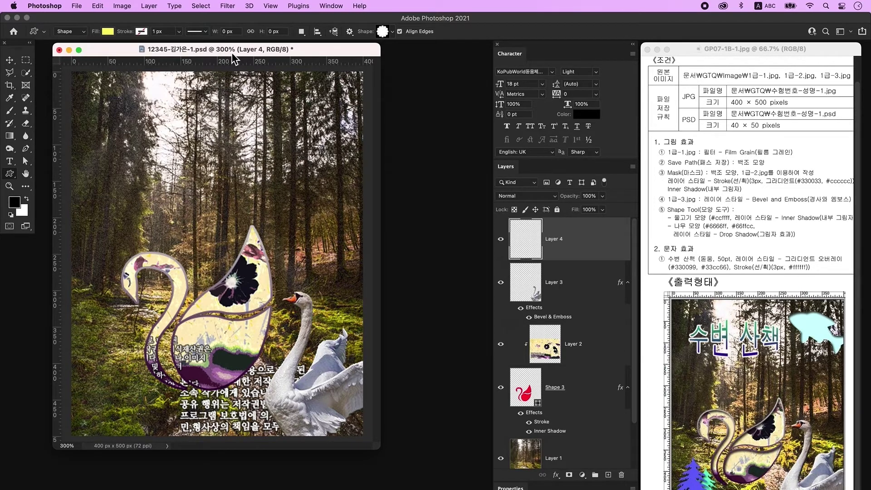
Draw a fish custom shape about 135 × 76 px in the upper right of the canvas
{"action": "left_click", "coordinate": [383, 33]}
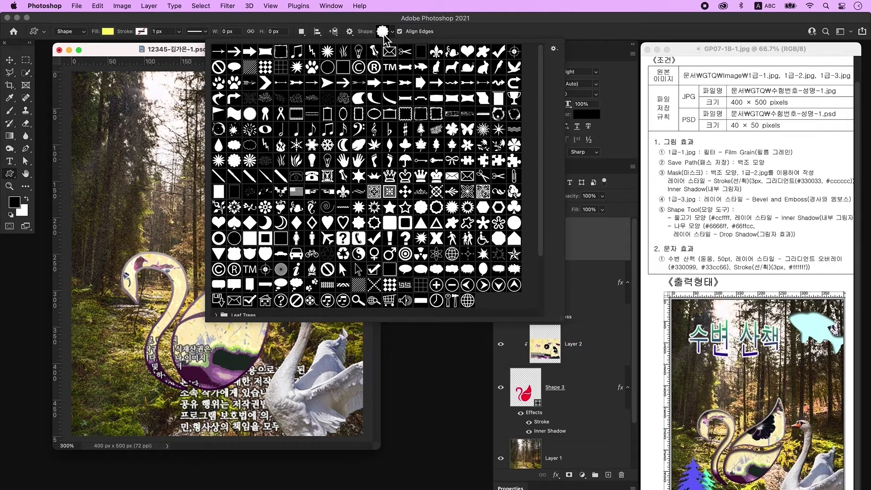
{"action": "left_click", "coordinate": [421, 67]}
{"action": "left_click", "coordinate": [189, 55]}
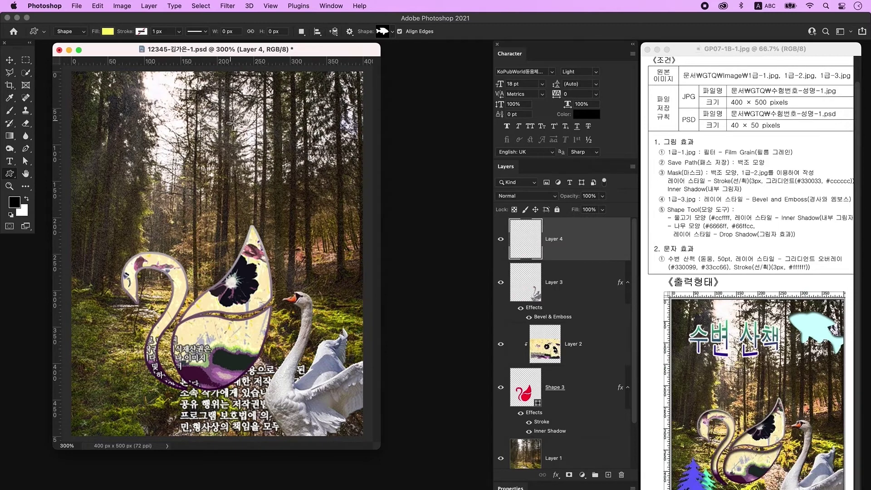
{"action": "left_click_drag", "start_coordinate": [229, 111], "coordinate": [329, 188]}
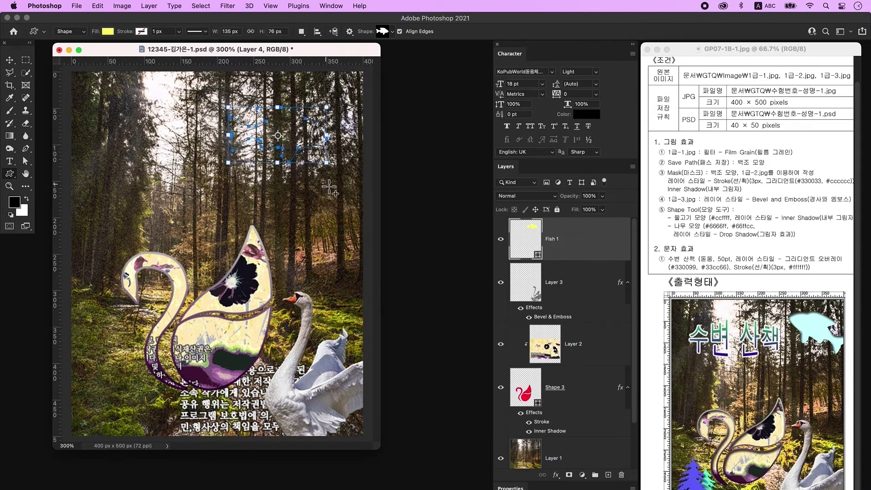
Recolor the fish shape to #ccffff and add an Inner Shadow layer style to it
{"action": "double_click", "coordinate": [529, 232]}
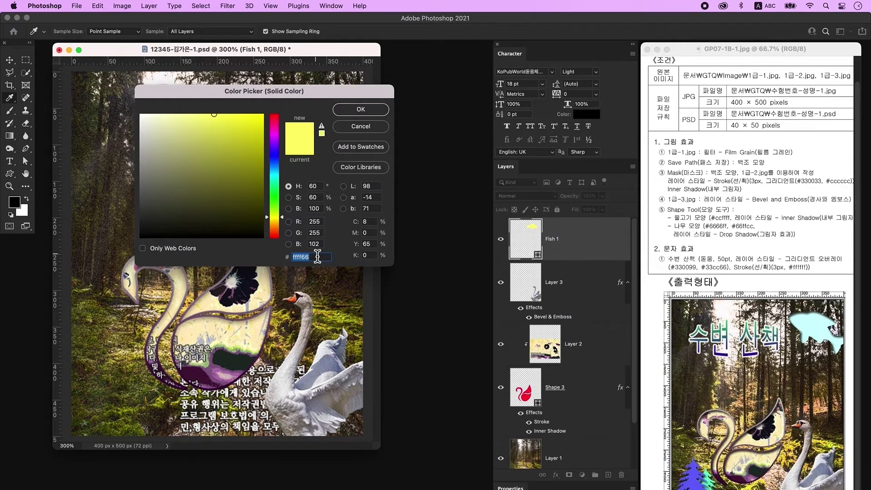
{"action": "type", "text": "ccffff"}
{"action": "key", "text": "Return"}
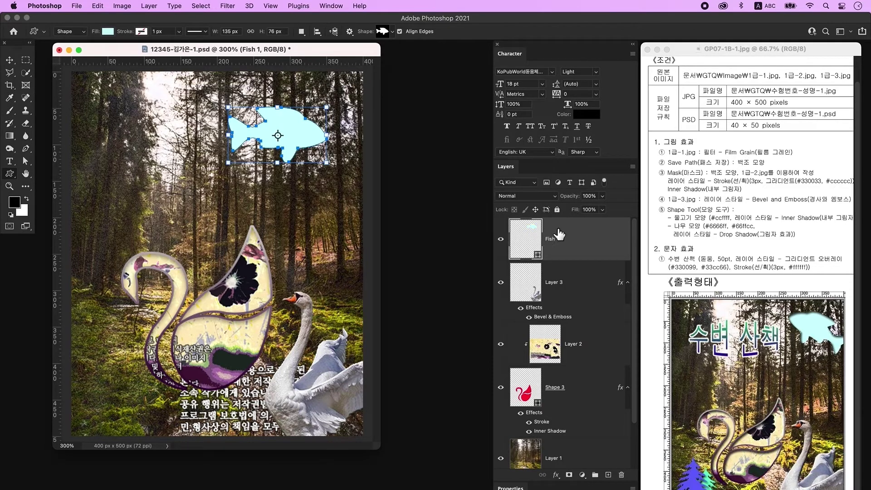
{"action": "double_click", "coordinate": [592, 237]}
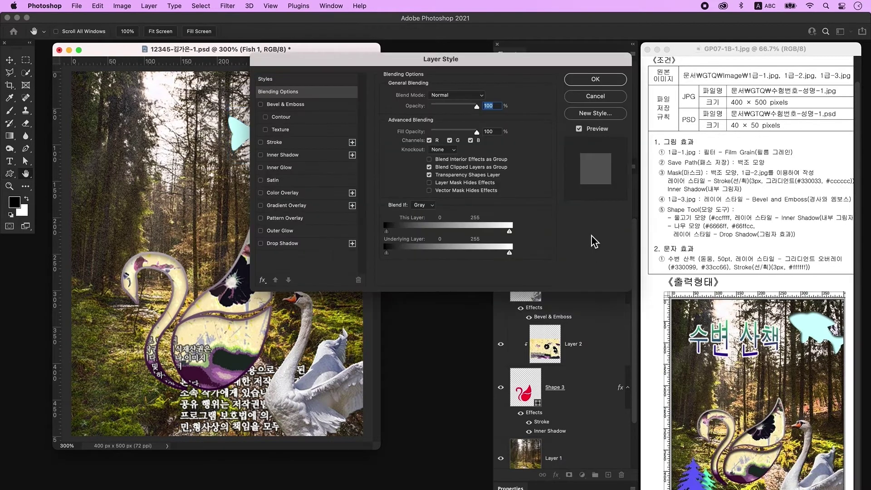
{"action": "left_click", "coordinate": [295, 157]}
{"action": "key", "text": "Return"}
Flip the fish horizontally, scale it to about 91%, rotate it about 15° clockwise and move it partly past the canvas's right edge
{"action": "key", "text": "ctrl+t"}
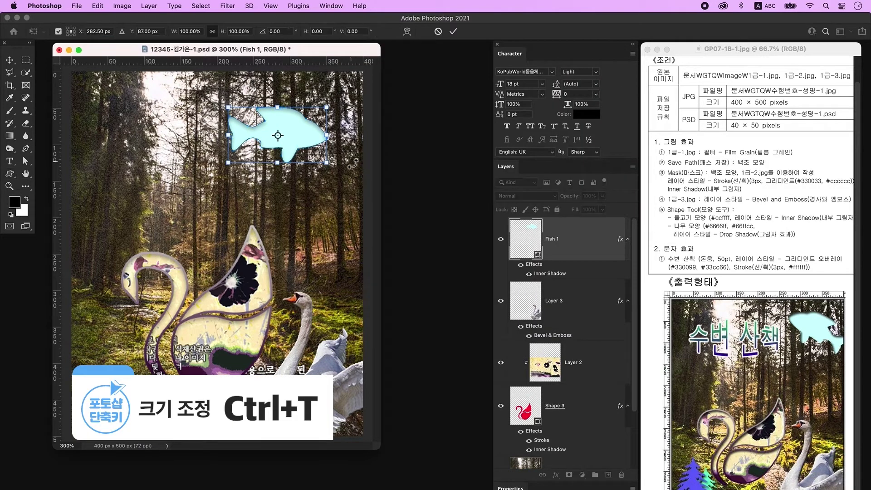
{"action": "right_click", "coordinate": [296, 139]}
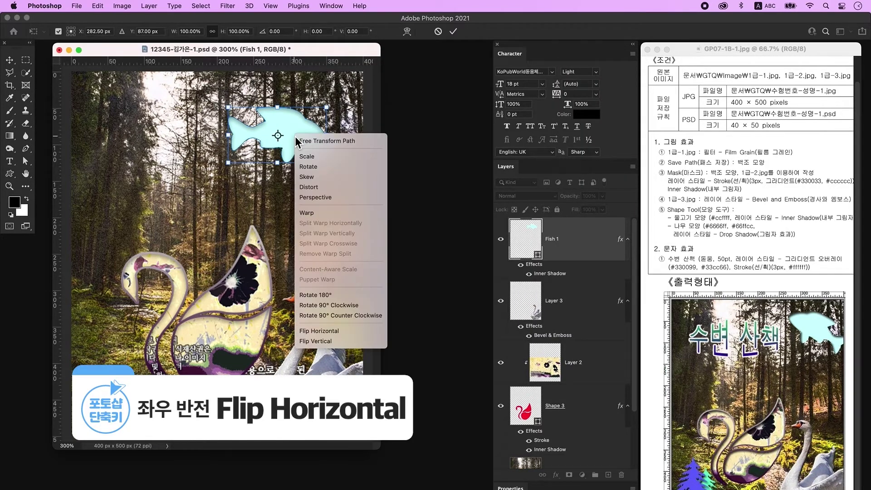
{"action": "left_click", "coordinate": [339, 331]}
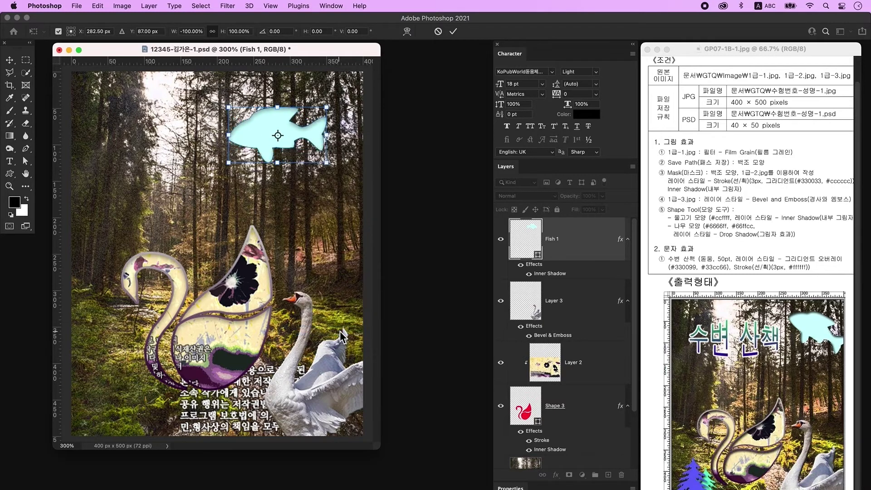
{"action": "mouse_move", "coordinate": [327, 163]}
{"action": "left_mouse_down"}
{"action": "mouse_move", "coordinate": [317, 160]}
{"action": "mouse_move", "coordinate": [324, 177]}
{"action": "mouse_move", "coordinate": [319, 167]}
{"action": "left_mouse_up"}
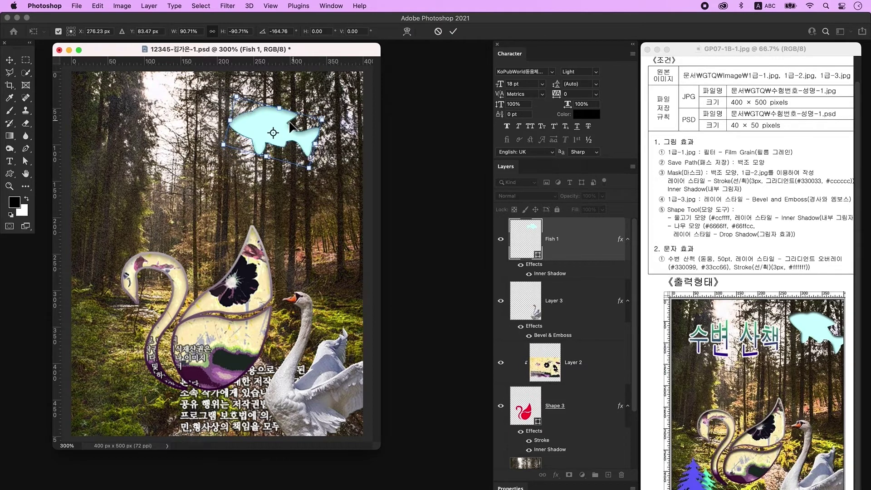
{"action": "left_click_drag", "start_coordinate": [280, 123], "coordinate": [338, 125]}
{"action": "key", "text": "Return"}
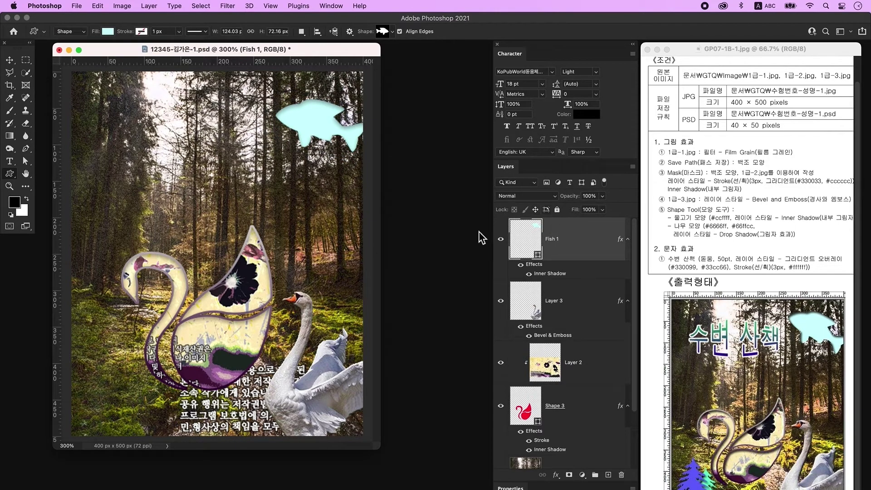
Create a new layer and draw a pine tree custom shape about 84 × 135 px in the lower left of the canvas
{"action": "left_click", "coordinate": [608, 475]}
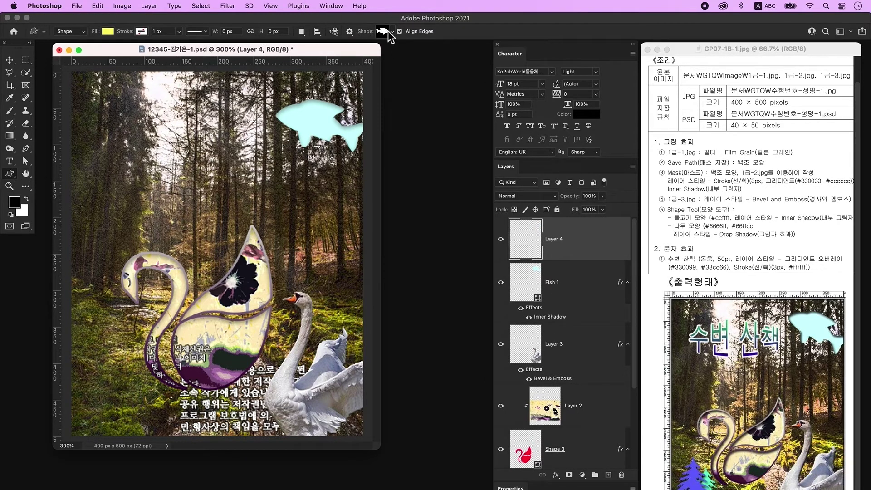
{"action": "left_click", "coordinate": [382, 35]}
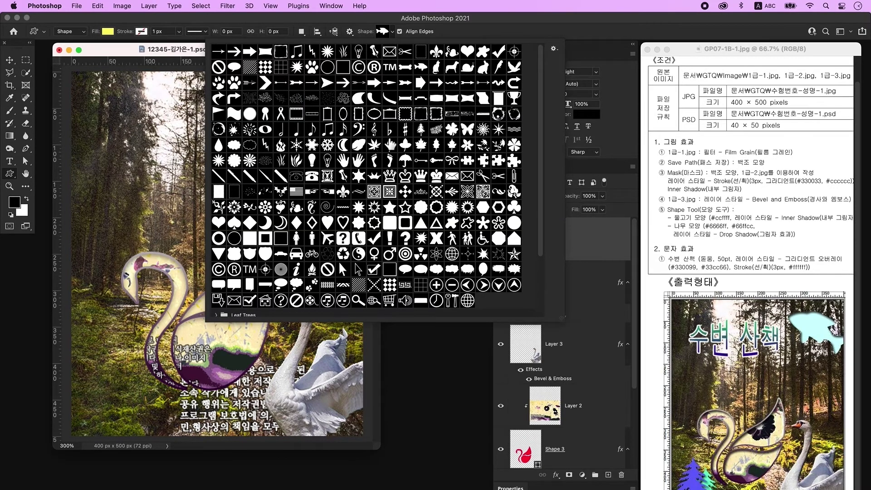
{"action": "left_click", "coordinate": [421, 130]}
{"action": "key", "text": "Return"}
{"action": "left_click_drag", "start_coordinate": [84, 340], "coordinate": [147, 447]}
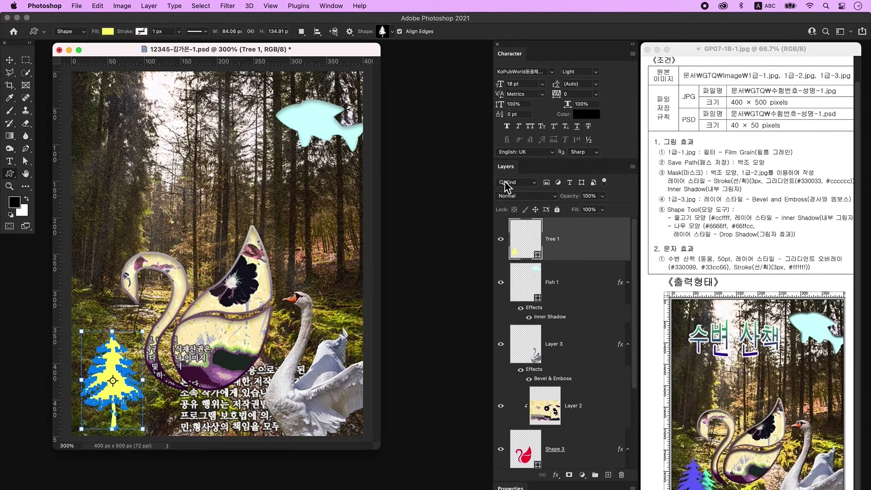
Recolor the tree shape to #6666ff and add a Drop Shadow layer style to it
{"action": "double_click", "coordinate": [524, 253]}
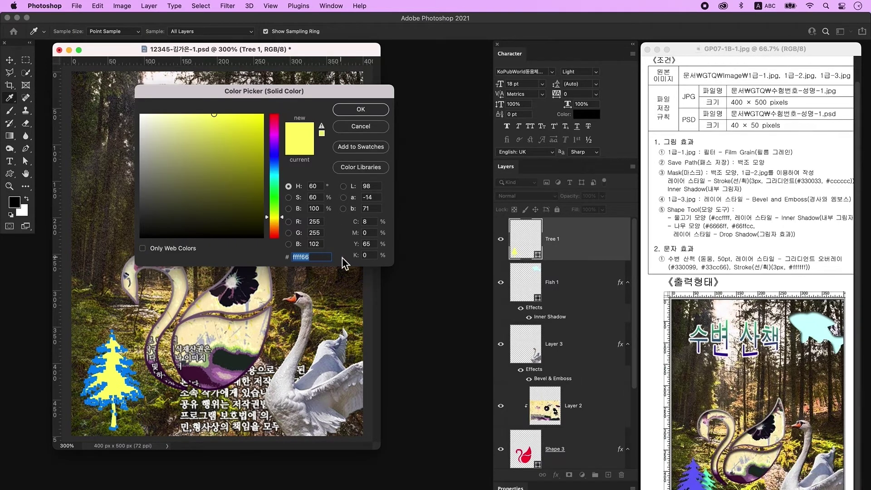
{"action": "type", "text": "6666ff"}
{"action": "key", "text": "Return"}
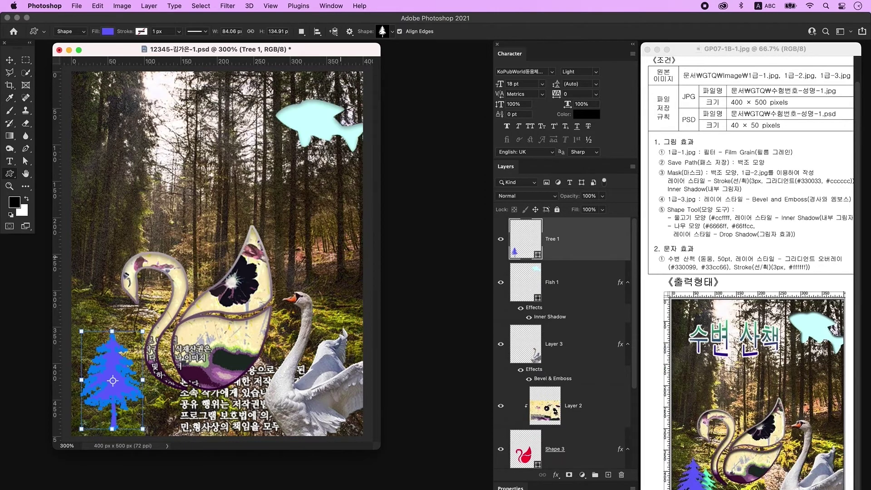
{"action": "double_click", "coordinate": [595, 244]}
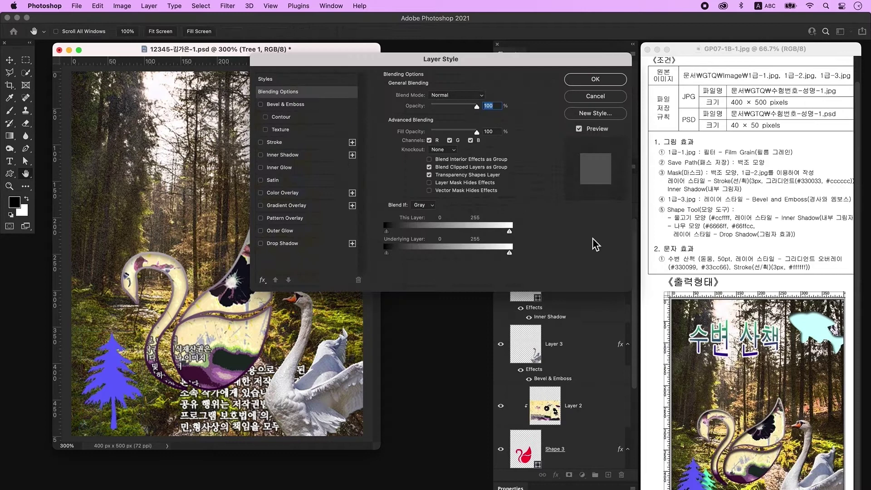
{"action": "left_click", "coordinate": [289, 244]}
{"action": "key", "text": "Return"}
Duplicate the blue tree, place the copy just to its right and recolor the copy to #66ffcc
{"action": "key", "text": "ctrl+j"}
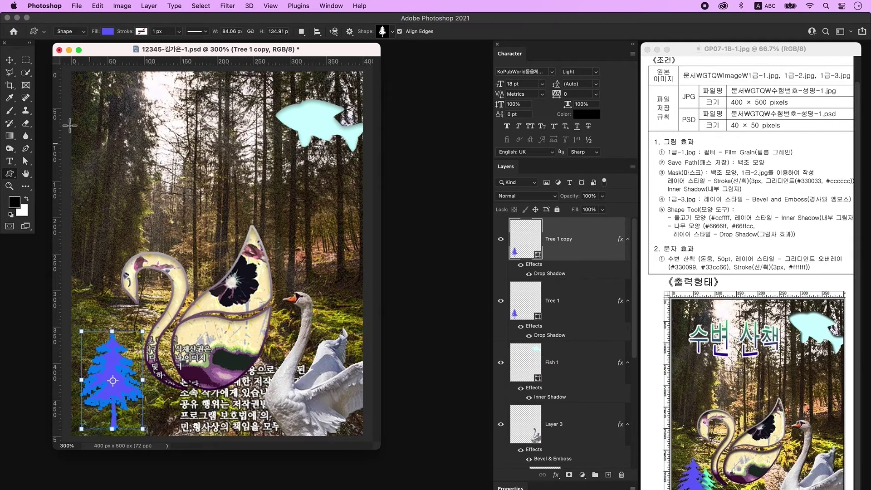
{"action": "key", "text": "v"}
{"action": "left_click_drag", "start_coordinate": [119, 377], "coordinate": [152, 378]}
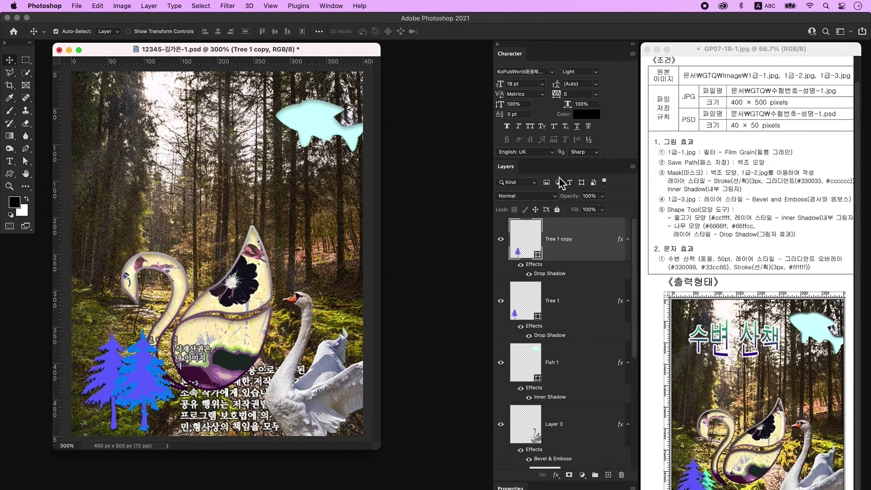
{"action": "double_click", "coordinate": [521, 251]}
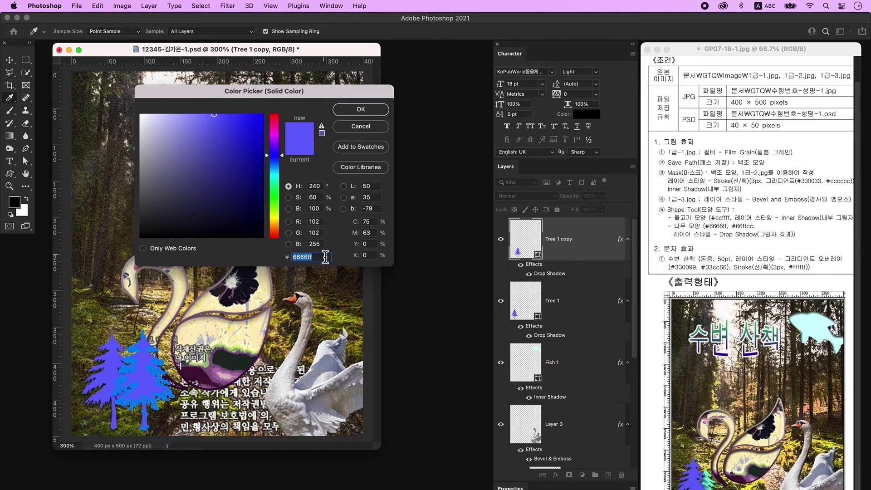
{"action": "type", "text": "66ffcc"}
{"action": "key", "text": "Return"}
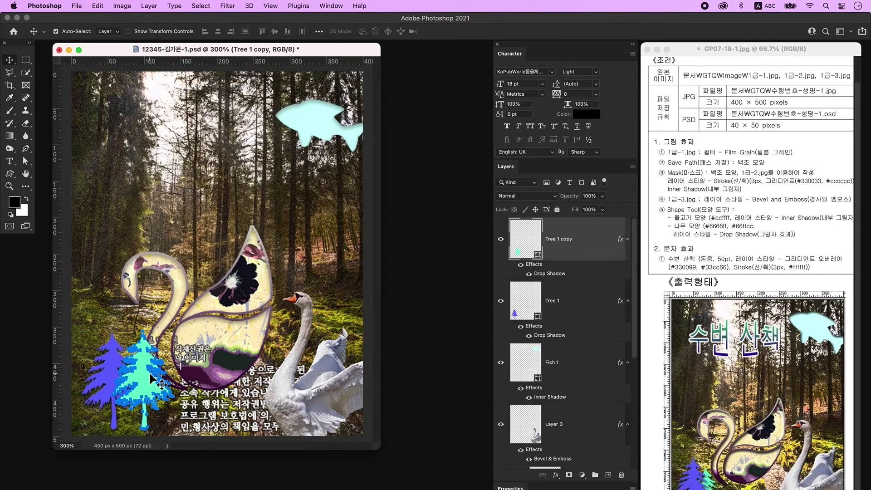
Scale down the mint tree copy and send it one layer back, behind the blue tree
{"action": "key", "text": "super"}
{"action": "key", "text": "super+t"}
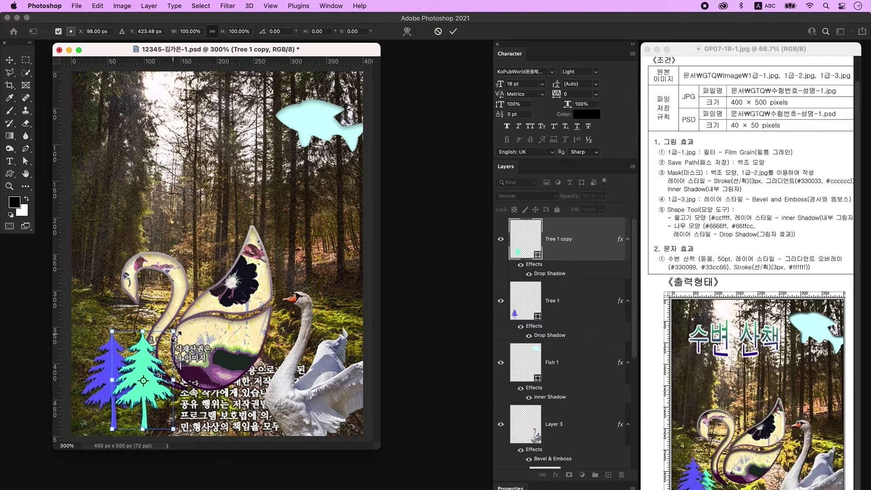
{"action": "left_click_drag", "start_coordinate": [176, 336], "coordinate": [160, 352]}
{"action": "key", "text": "Return"}
{"action": "key", "text": "super+bracketleft"}
Select both trees and move them together slightly lower in the canvas's lower-left corner
{"action": "left_click", "coordinate": [140, 352]}
{"action": "left_click", "coordinate": [112, 385]}
{"action": "left_click", "coordinate": [146, 403], "text": "shift"}
{"action": "left_click_drag", "start_coordinate": [145, 404], "coordinate": [145, 417]}
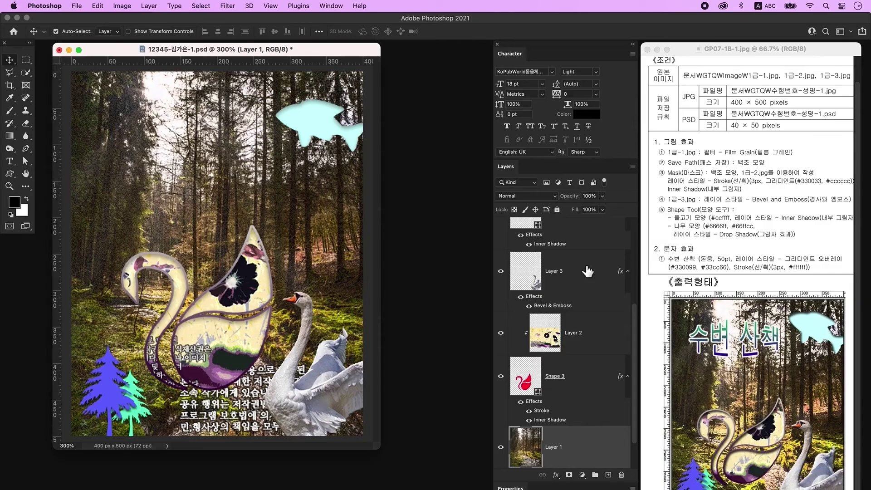
Create a new layer above the blue tree and add the horizontal text "수변 산책" in the upper left of the canvas
{"action": "scroll", "coordinate": [585, 268], "scroll_direction": "up", "scroll_amount": 3}
{"action": "left_click", "coordinate": [592, 260]}
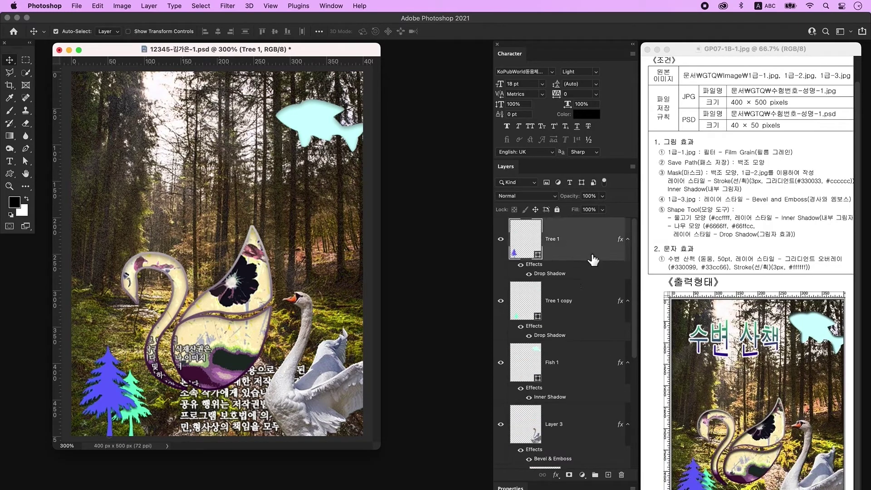
{"action": "left_click", "coordinate": [608, 475]}
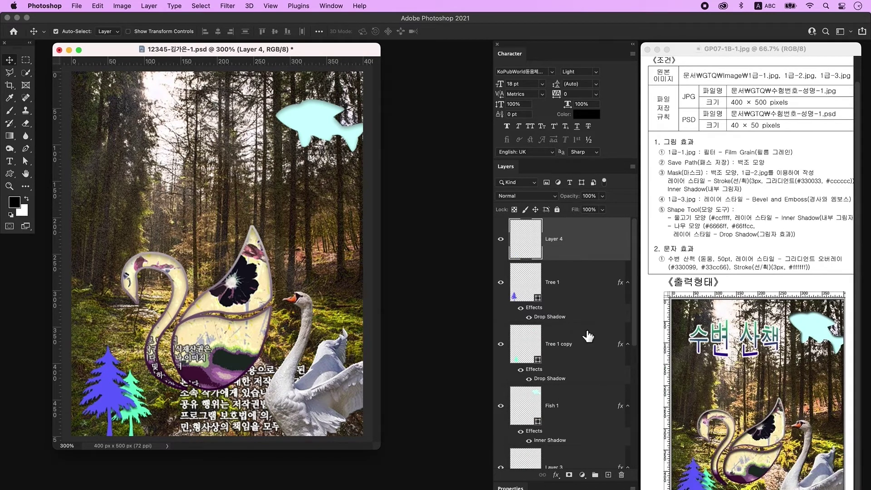
{"action": "left_click", "coordinate": [9, 161]}
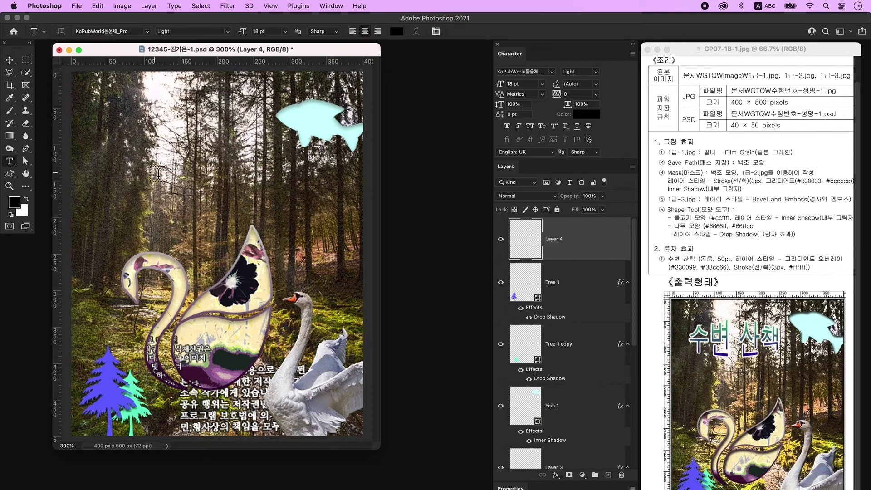
{"action": "left_click", "coordinate": [156, 170]}
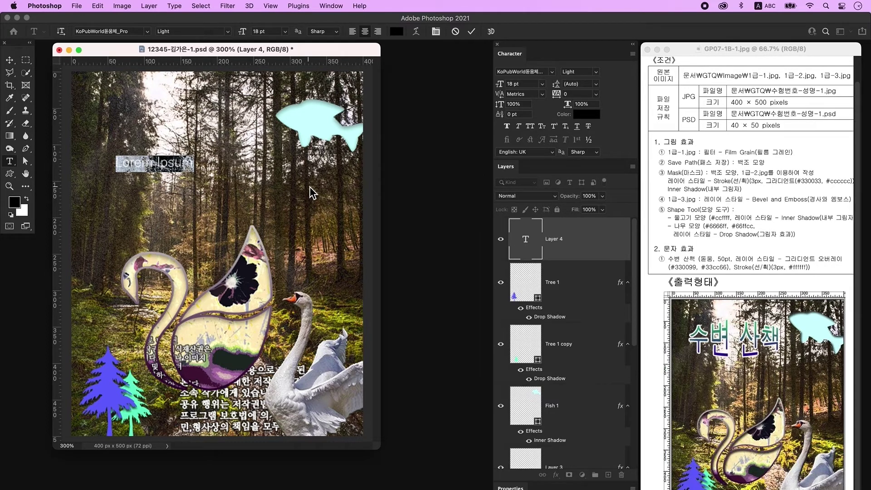
{"action": "key", "text": "ctrl+space"}
{"action": "type", "text": "수변 산책"}
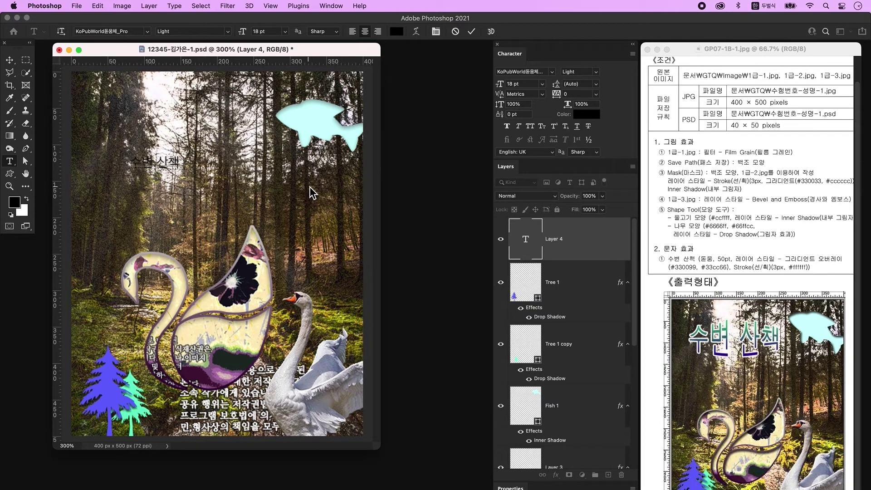
{"action": "left_click", "coordinate": [310, 186]}
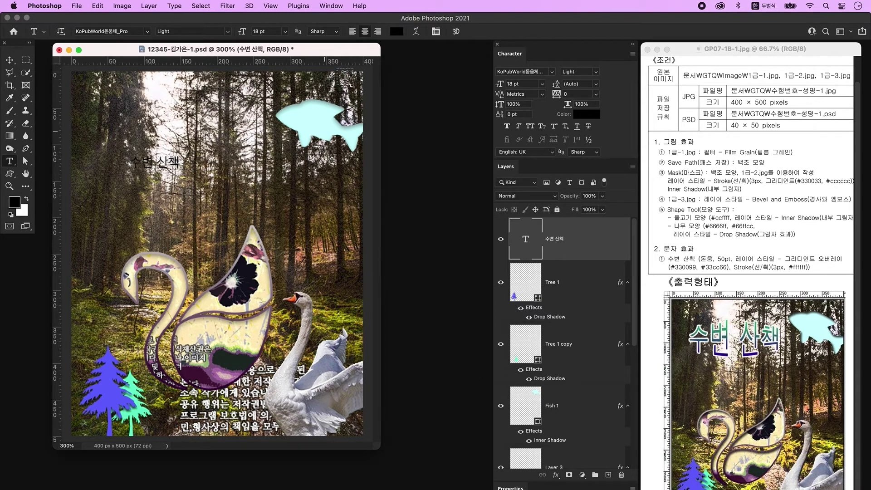
Set the font size of the "수변 산책" text to 50 pt
{"action": "left_click", "coordinate": [329, 7]}
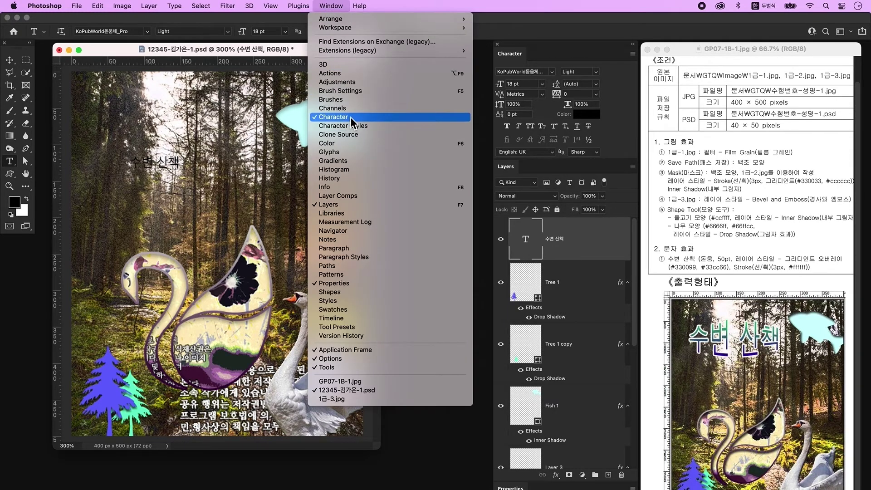
{"action": "left_click", "coordinate": [380, 116]}
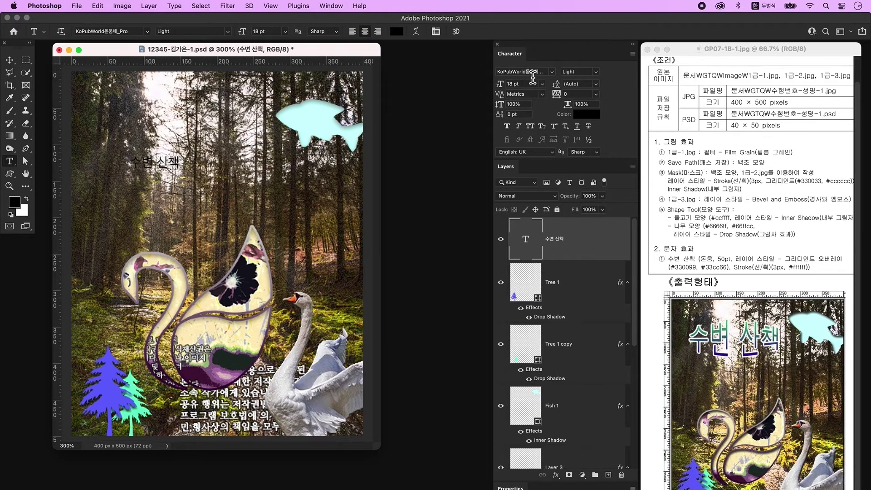
{"action": "left_click", "coordinate": [517, 85]}
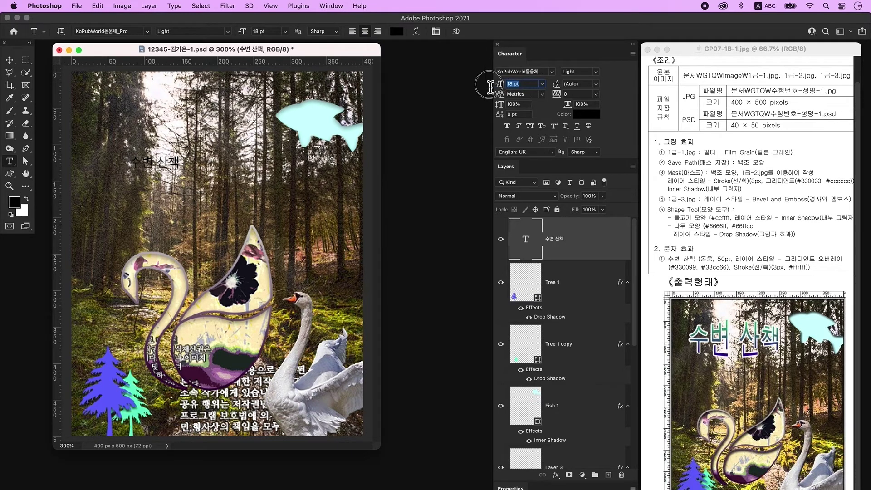
{"action": "type", "text": "50"}
{"action": "key", "text": "Return"}
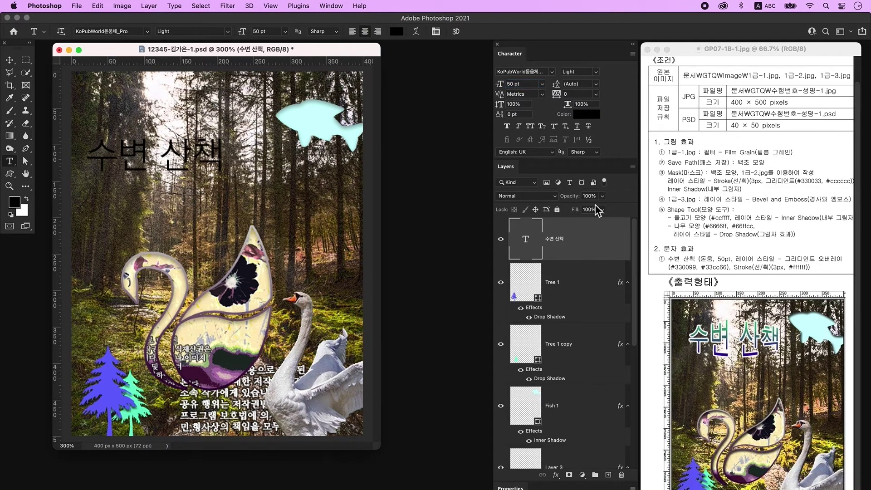
Add a Gradient Overlay layer style to the "수변 산책" text, running from #330099 to #33cc66
{"action": "double_click", "coordinate": [600, 240]}
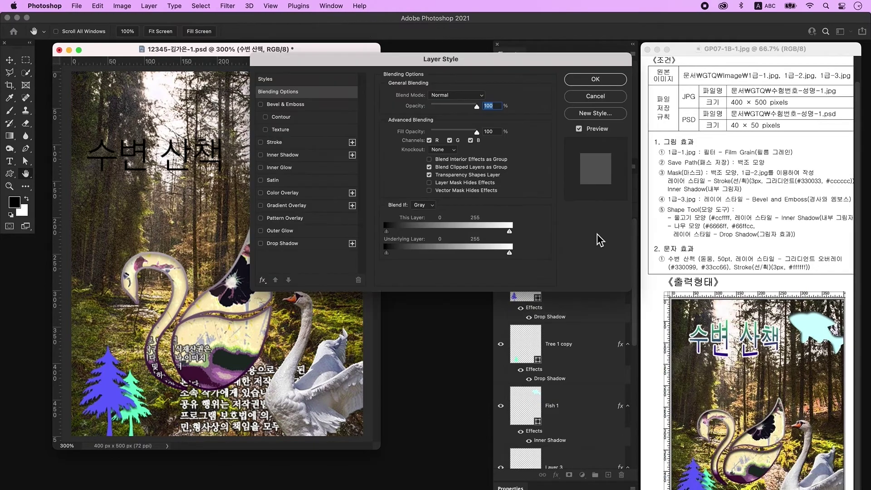
{"action": "left_click", "coordinate": [287, 208]}
{"action": "left_click", "coordinate": [441, 119]}
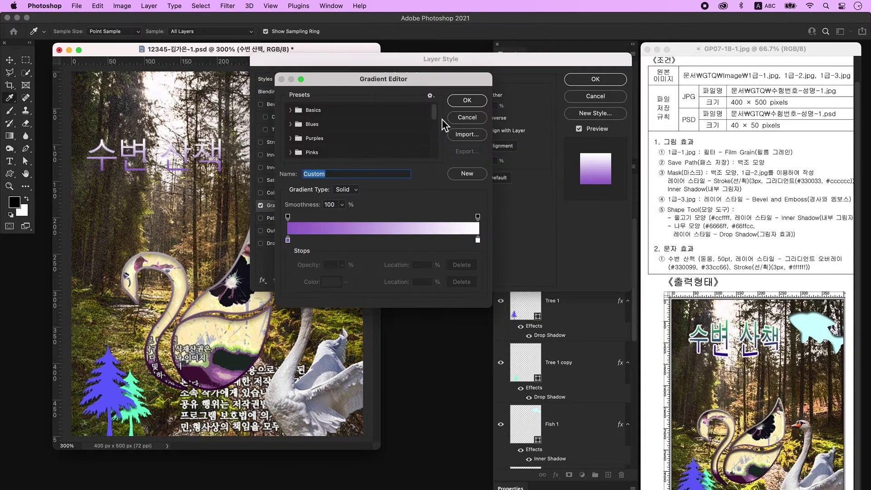
{"action": "left_click", "coordinate": [288, 240]}
{"action": "double_click", "coordinate": [288, 240]}
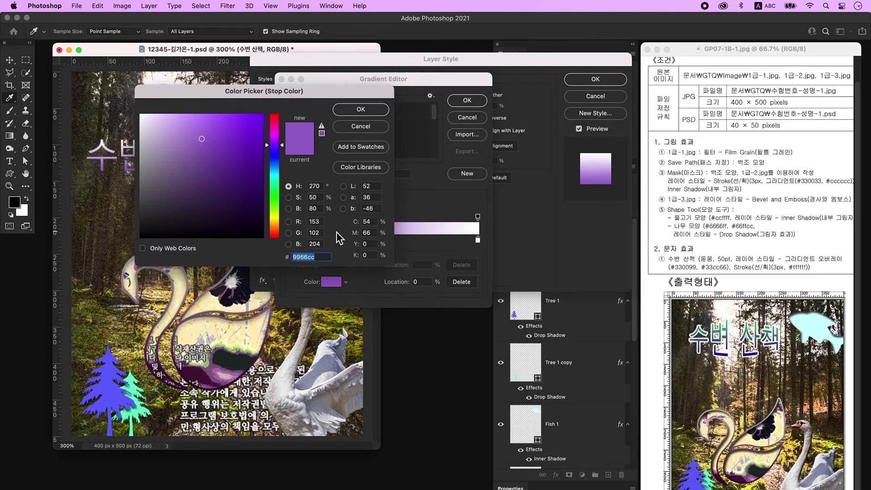
{"action": "type", "text": "330099"}
{"action": "key", "text": "Return"}
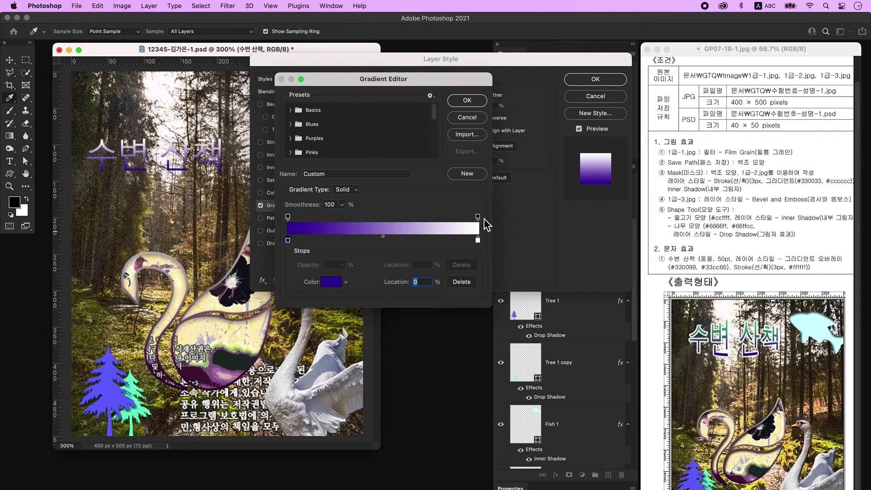
{"action": "double_click", "coordinate": [478, 240]}
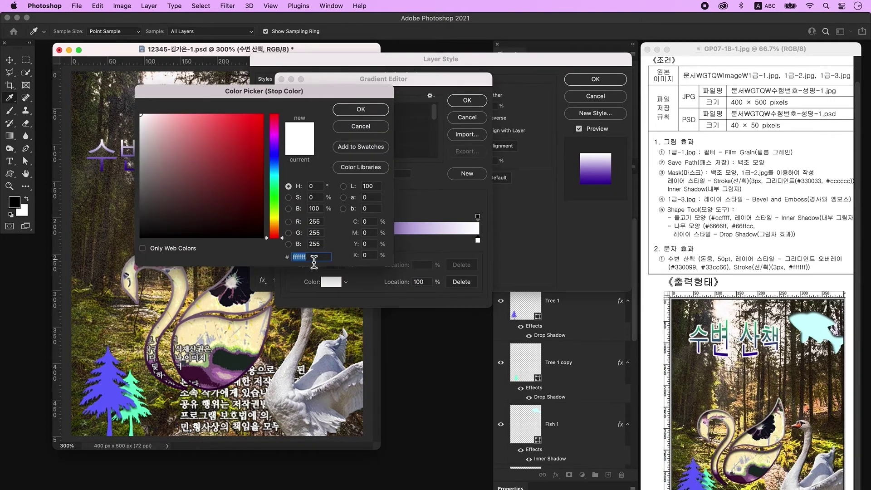
{"action": "type", "text": "33cc66"}
{"action": "key", "text": "Return"}
{"action": "key", "text": "Return"}
Add an outside Stroke layer style to the "수변 산책" text, 3 px wide with a solid #ffffff color fill
{"action": "left_click", "coordinate": [282, 144]}
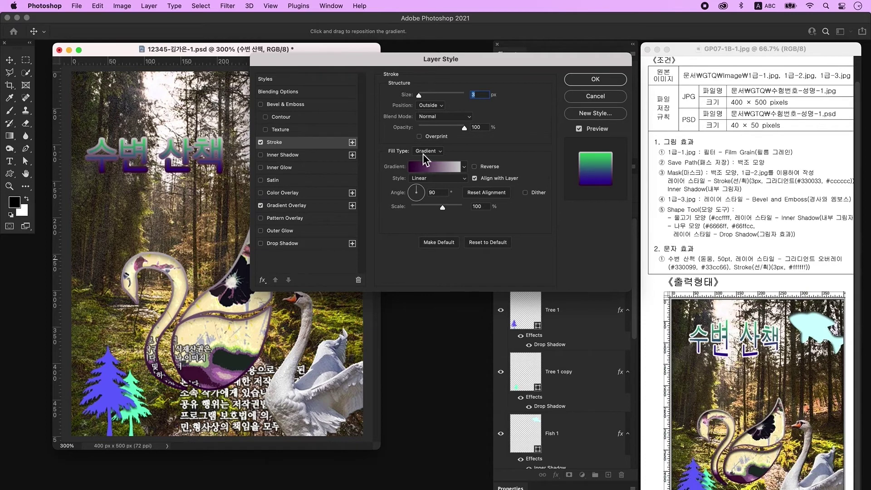
{"action": "left_click", "coordinate": [424, 143]}
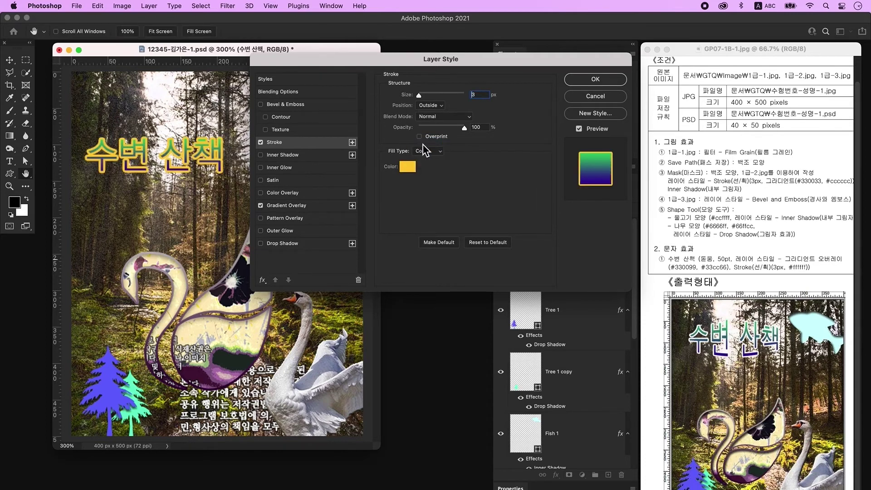
{"action": "left_click", "coordinate": [409, 167]}
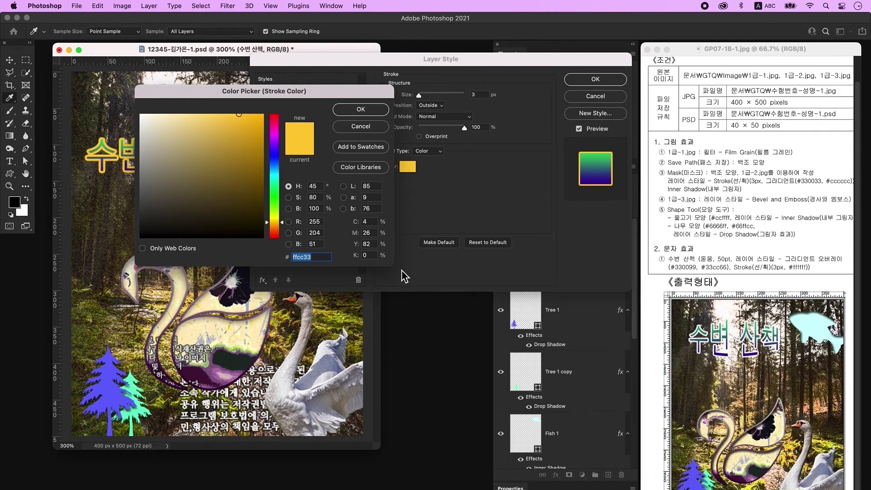
{"action": "type", "text": "ffffff"}
{"action": "key", "text": "Return"}
{"action": "key", "text": "Return"}
Warp the "수변 산책" text with the horizontal Bulge style at a slightly reduced bend, and move it slightly up and to the right
{"action": "left_click", "coordinate": [14, 162]}
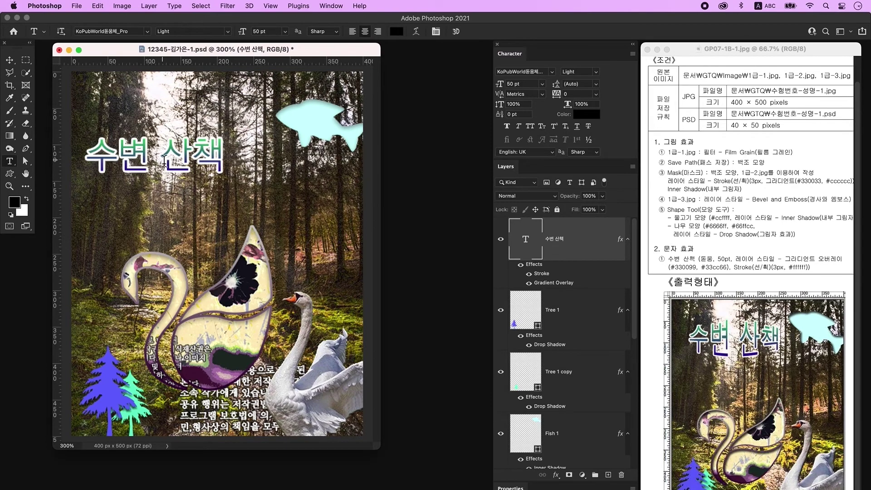
{"action": "left_click", "coordinate": [419, 33]}
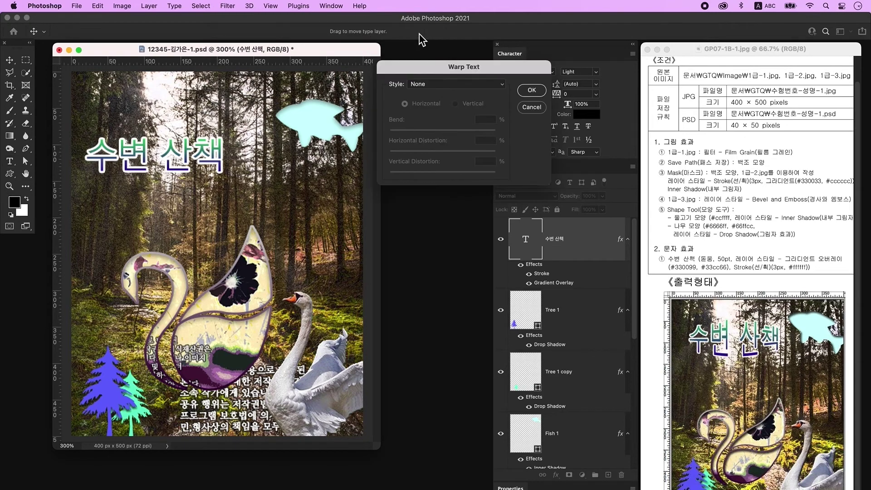
{"action": "left_click", "coordinate": [429, 83]}
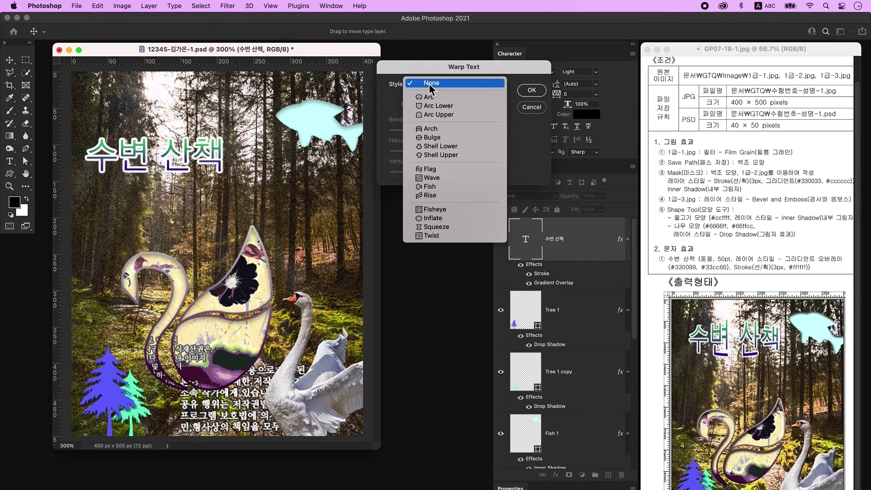
{"action": "left_click", "coordinate": [434, 137]}
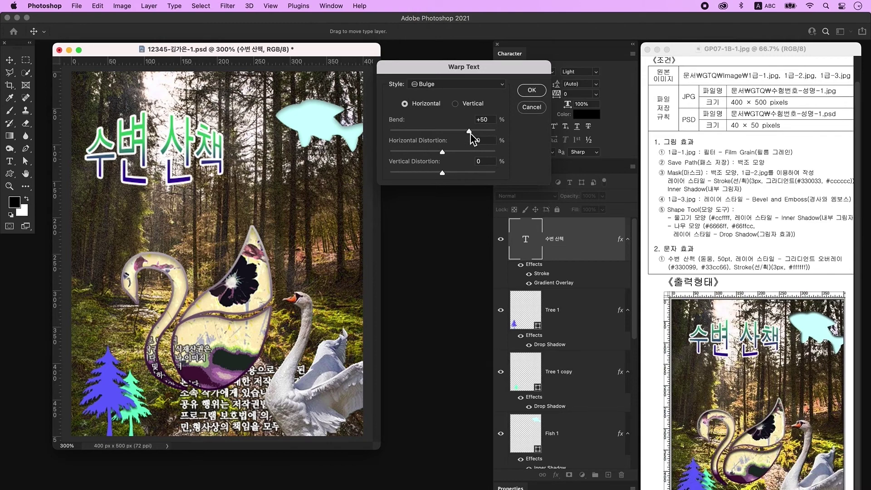
{"action": "left_click_drag", "start_coordinate": [470, 134], "coordinate": [465, 132]}
{"action": "key", "text": "Return"}
{"action": "left_click_drag", "start_coordinate": [186, 159], "coordinate": [202, 145]}
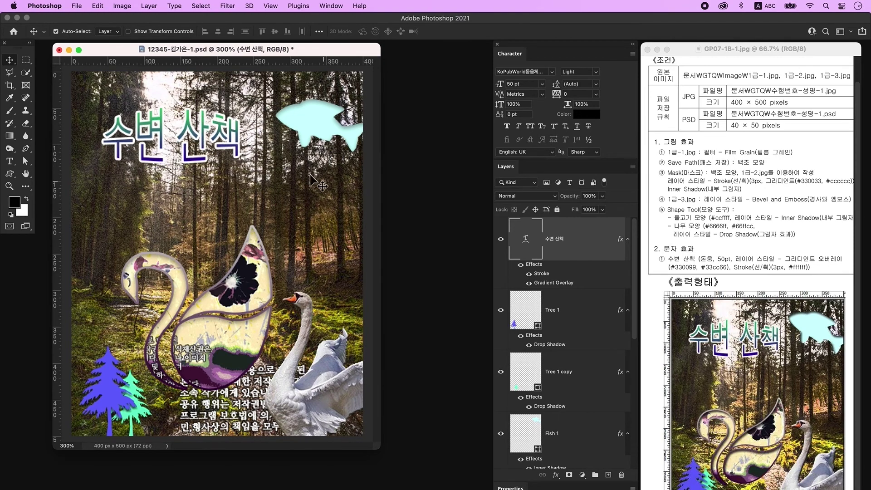
Select the fish shape in the canvas's upper-right corner and adjust its placement slightly with Free Transform
{"action": "left_click", "coordinate": [352, 145]}
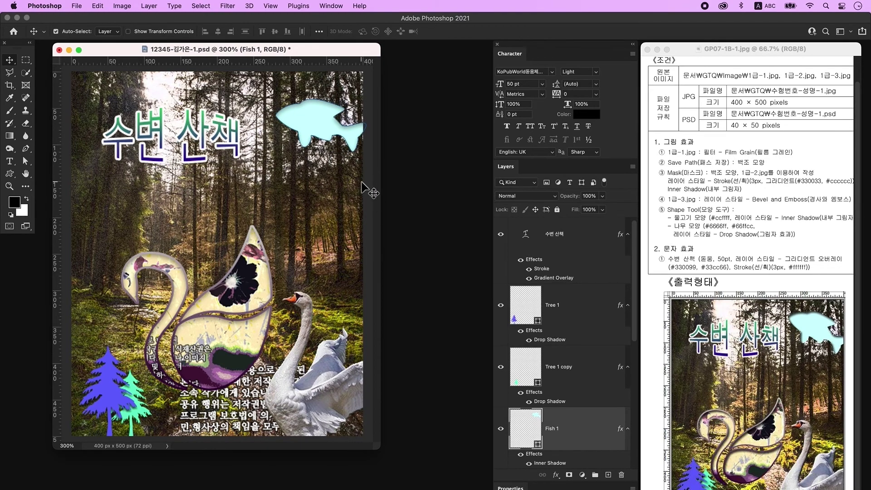
{"action": "key", "text": "super+t"}
{"action": "left_click_drag", "start_coordinate": [325, 159], "coordinate": [322, 159]}
{"action": "key", "text": "Return"}
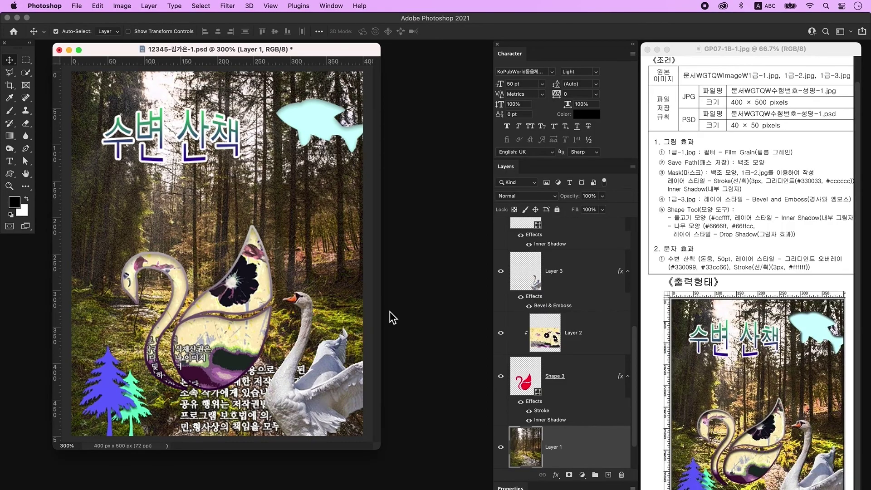
Save the composition to the computer's desktop folder as a JPEG at quality 12 (Maximum), Baseline ("Standard")
{"action": "left_click", "coordinate": [74, 5]}
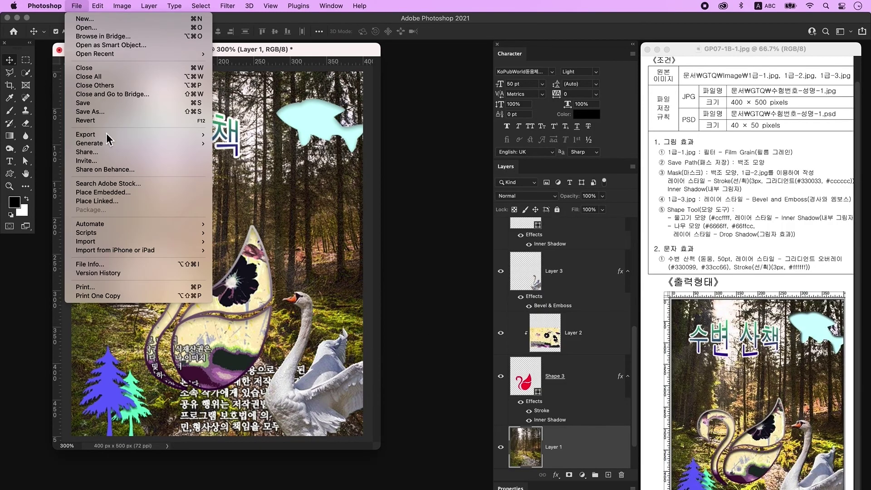
{"action": "left_click", "coordinate": [114, 113]}
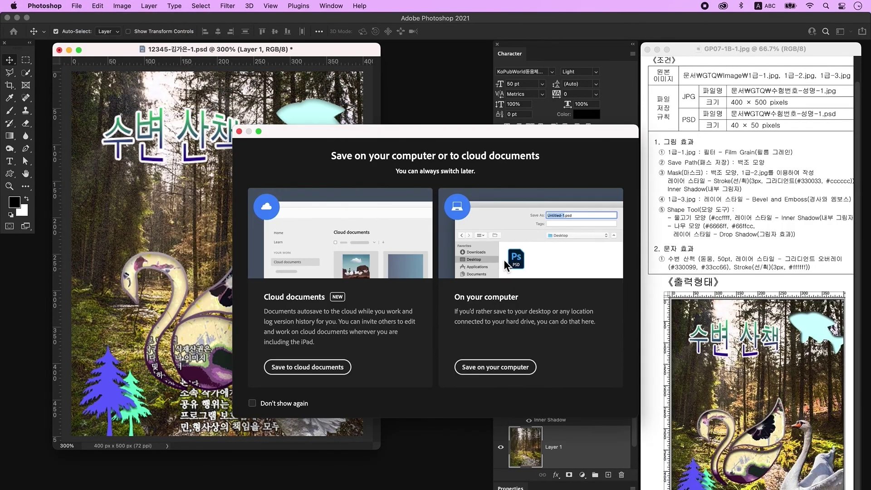
{"action": "left_click", "coordinate": [495, 367]}
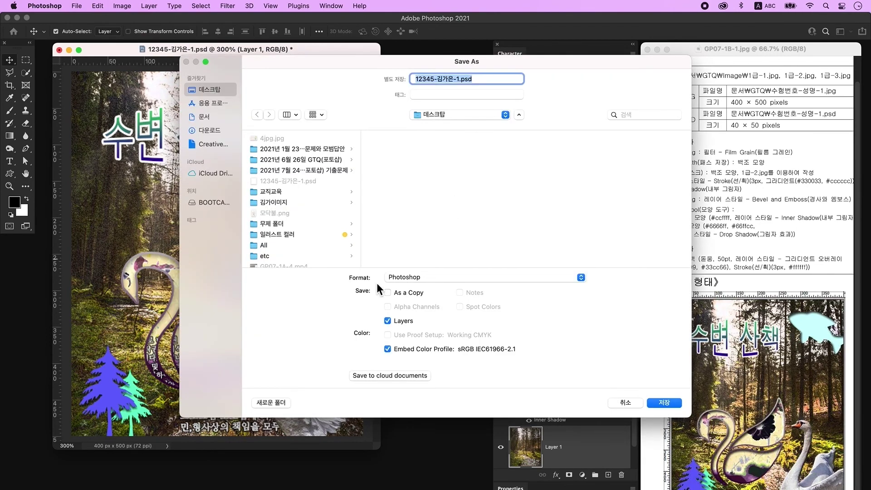
{"action": "left_click", "coordinate": [427, 279]}
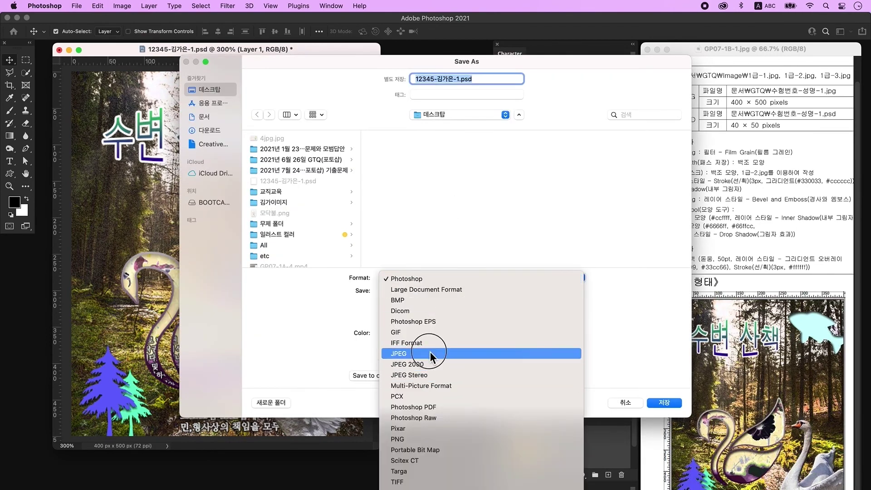
{"action": "left_click", "coordinate": [431, 354]}
{"action": "key", "text": "Return"}
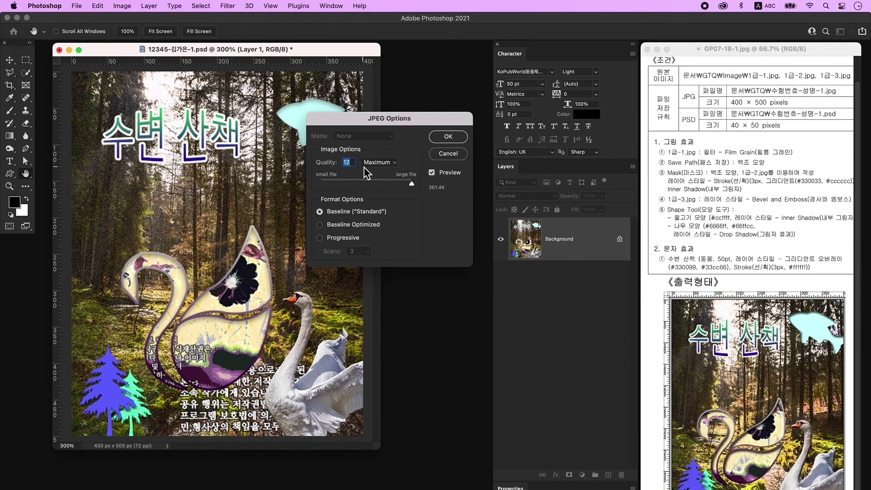
{"action": "left_click", "coordinate": [448, 137]}
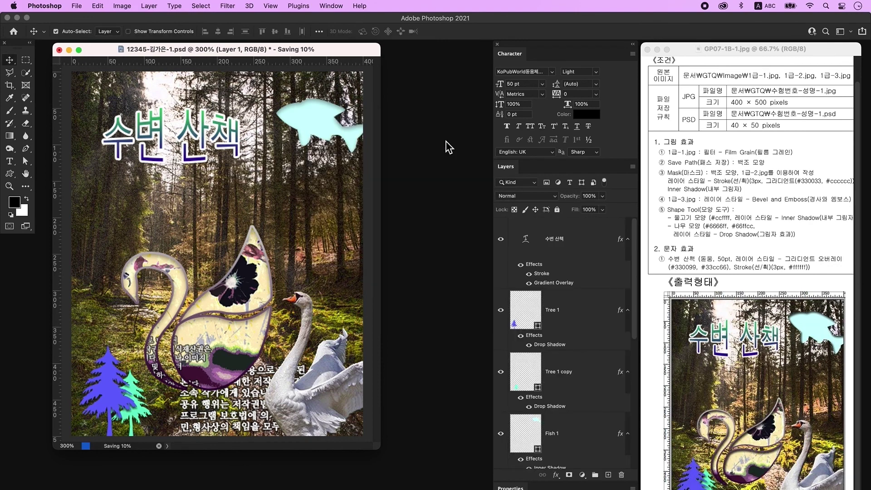
Resize the image to 40 × 50 pixels with proportions linked, and save the layered PSD file
{"action": "left_click", "coordinate": [122, 5]}
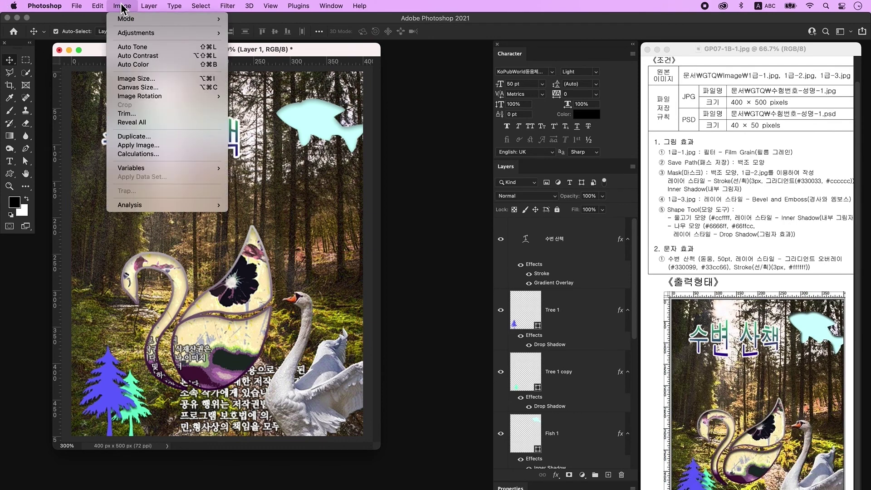
{"action": "left_click", "coordinate": [141, 79]}
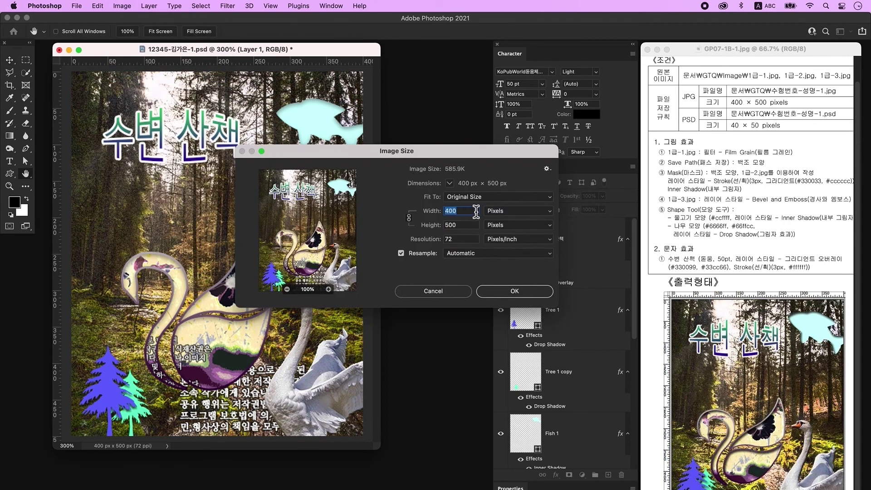
{"action": "type", "text": "40"}
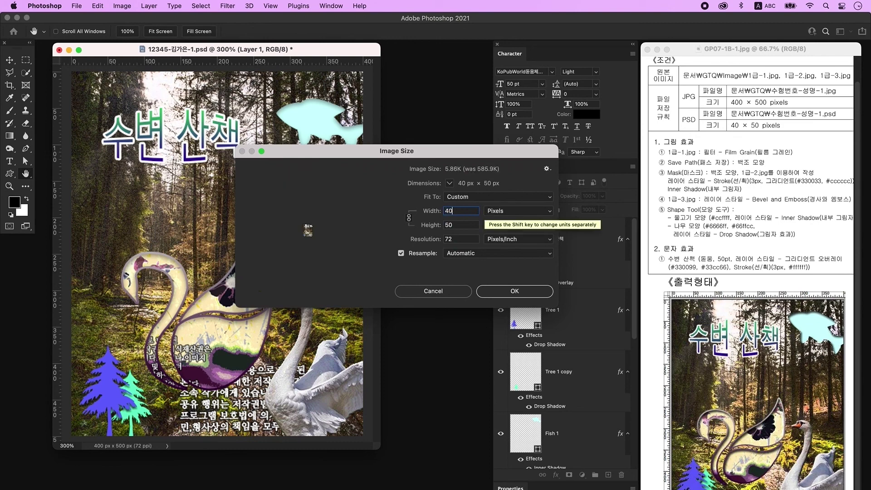
{"action": "left_click", "coordinate": [521, 293]}
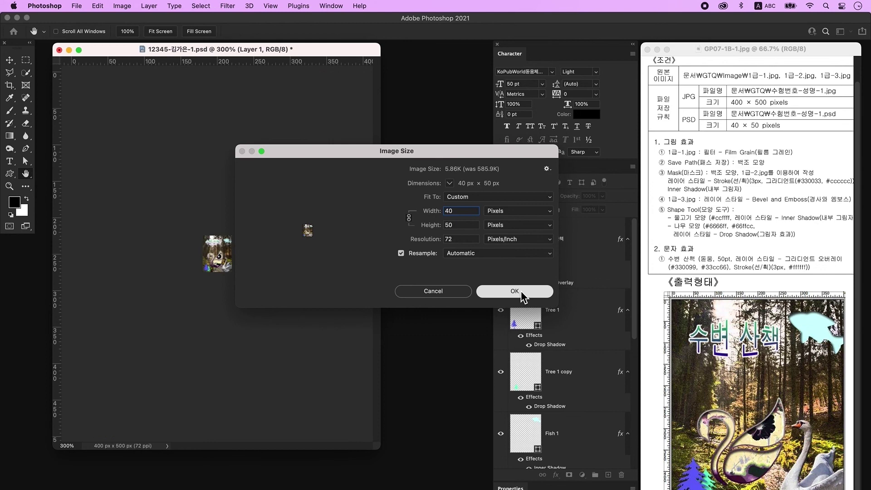
{"action": "left_click", "coordinate": [77, 6]}
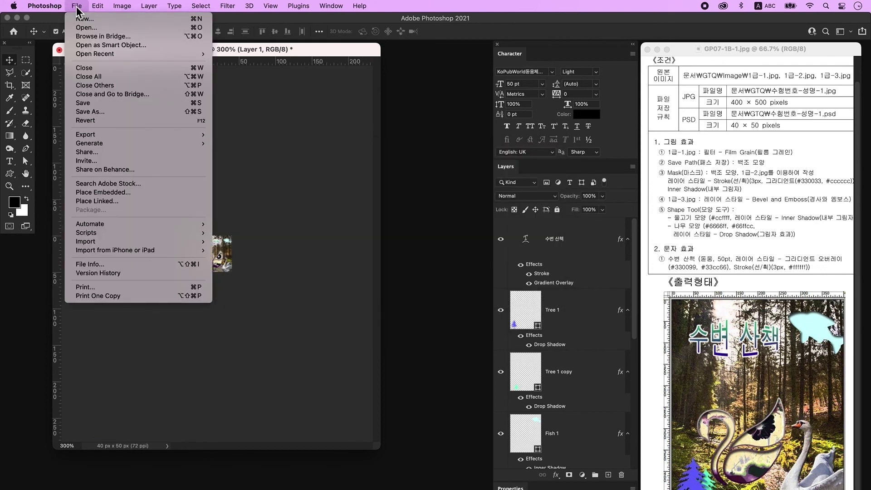
{"action": "left_click", "coordinate": [108, 102]}
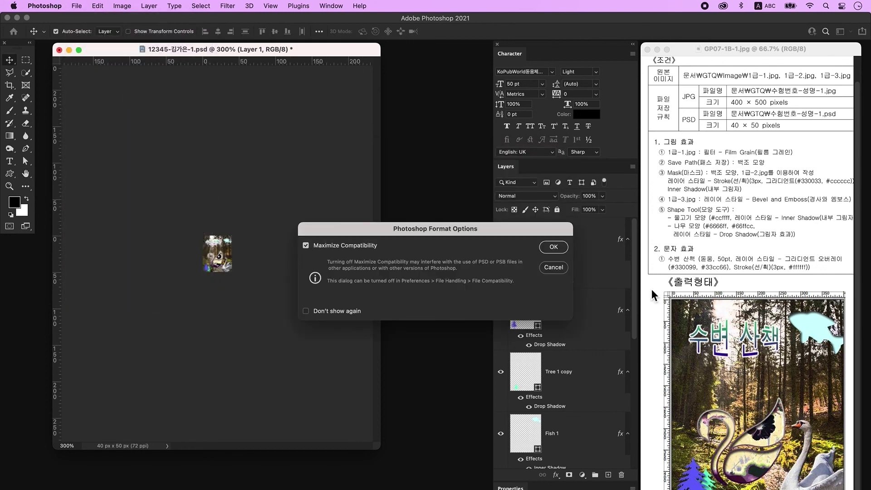